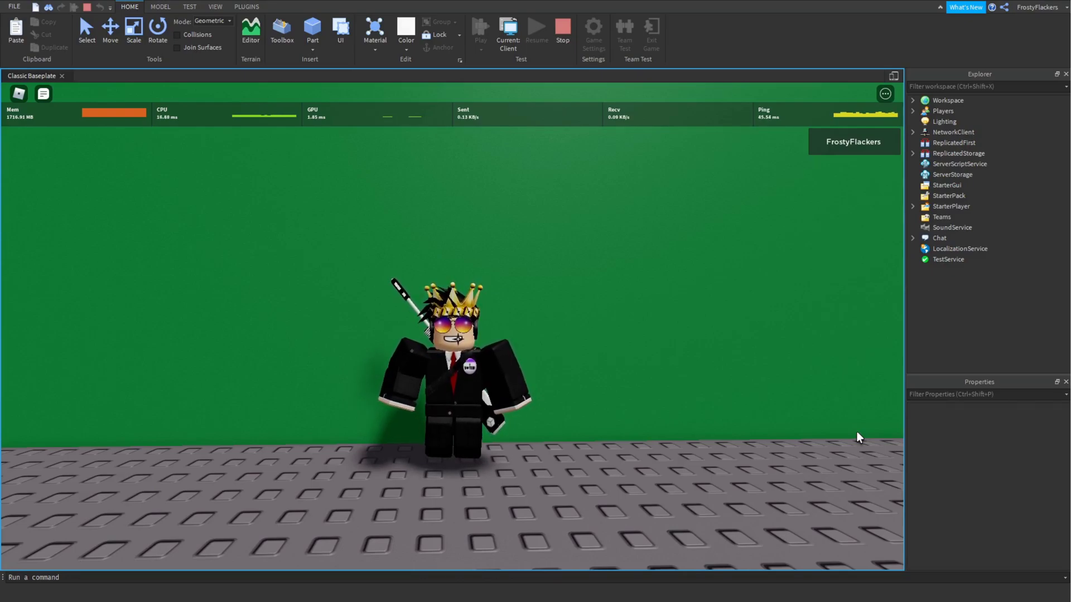
- Test the finished example by walking the character to the black, red and green blocks and activating them to recolour the wall
{"action": "key", "text": "s"}
{"action": "right_click_drag", "start_coordinate": [712, 429], "coordinate": [711, 427]}
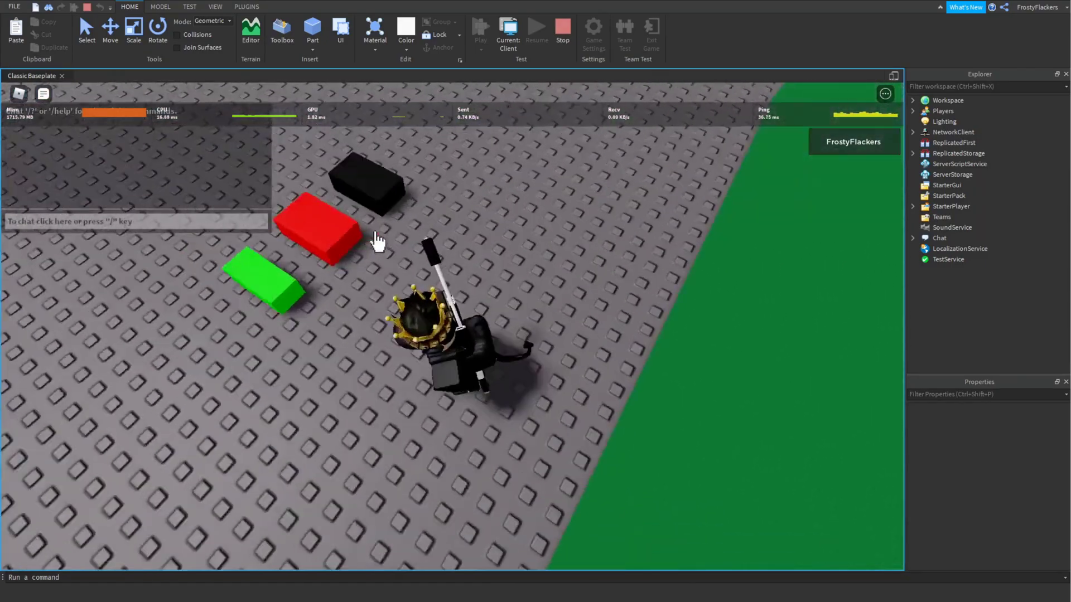
{"action": "key", "text": "w"}
{"action": "right_click_drag", "start_coordinate": [375, 233], "coordinate": [375, 233]}
{"action": "right_click_drag", "start_coordinate": [487, 289], "coordinate": [488, 288]}
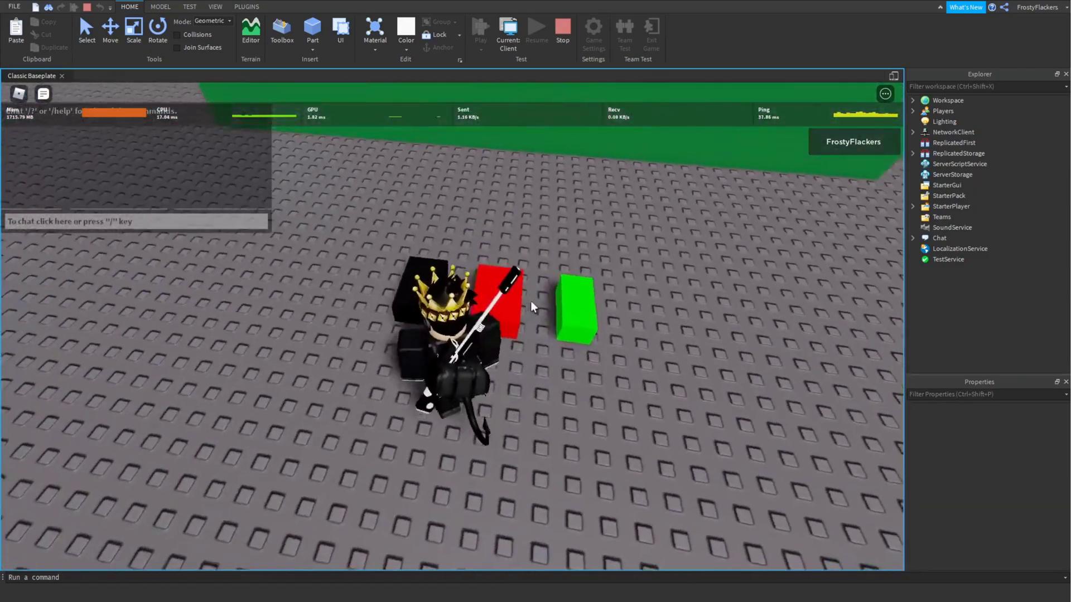
{"action": "right_click_drag", "start_coordinate": [551, 270], "coordinate": [520, 279]}
{"action": "left_click", "coordinate": [534, 351]}
{"action": "left_click", "coordinate": [583, 409]}
{"action": "left_click", "coordinate": [617, 366]}
{"action": "key", "text": "w"}
{"action": "key", "text": "s"}
{"action": "key", "text": "s"}
{"action": "key", "text": "a"}
{"action": "key", "text": "d"}
{"action": "key", "text": "s"}
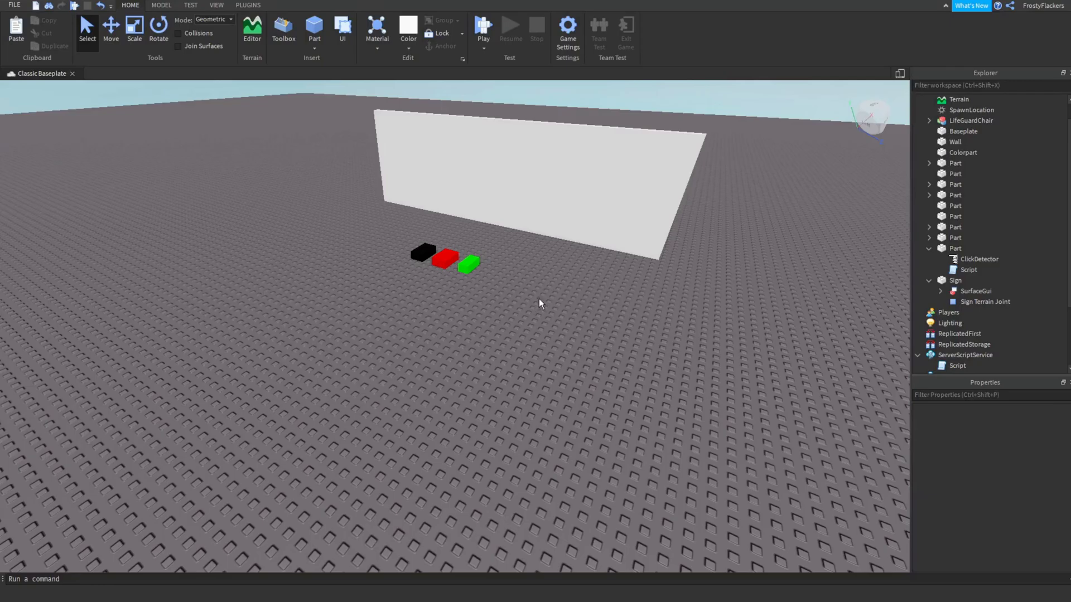
- Dismiss the Asset Manager notice and make sure Explorer and Properties are both displayed
{"action": "right_click_drag", "start_coordinate": [503, 320], "coordinate": [494, 333]}
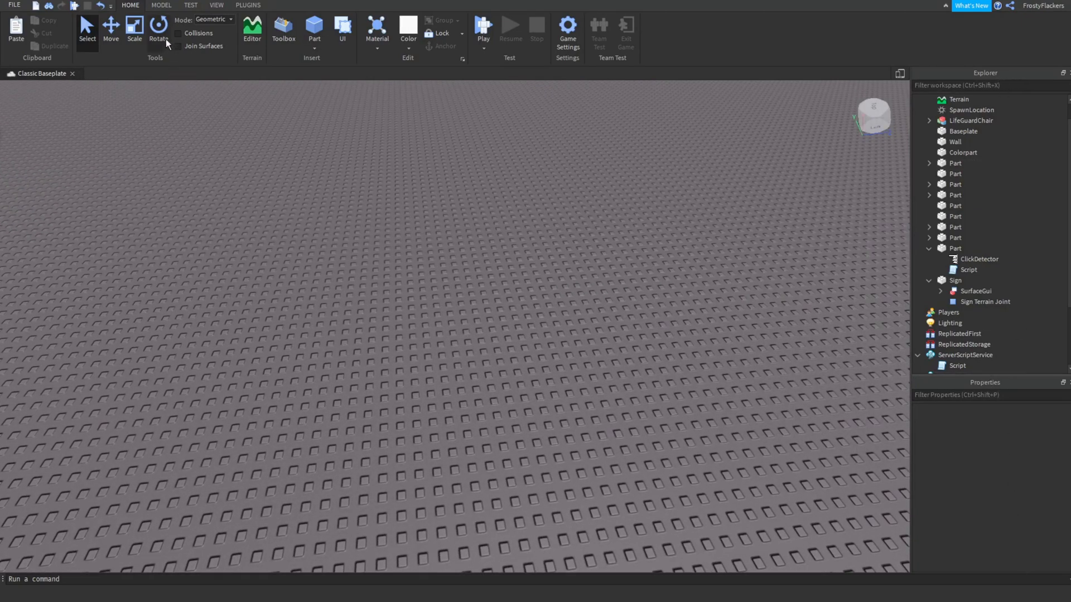
{"action": "left_click", "coordinate": [212, 6]}
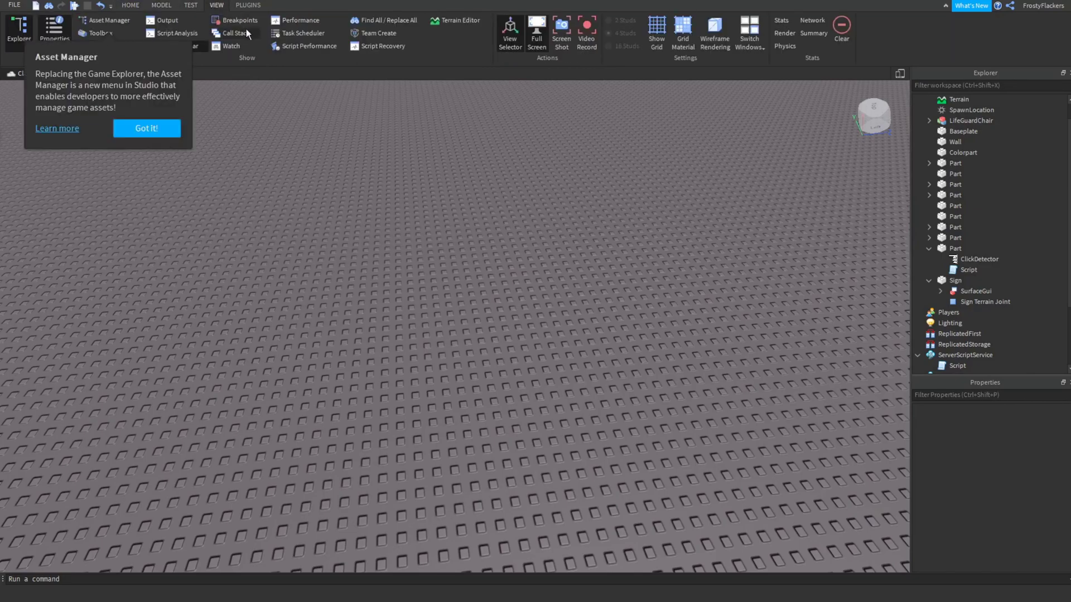
{"action": "left_click", "coordinate": [160, 130]}
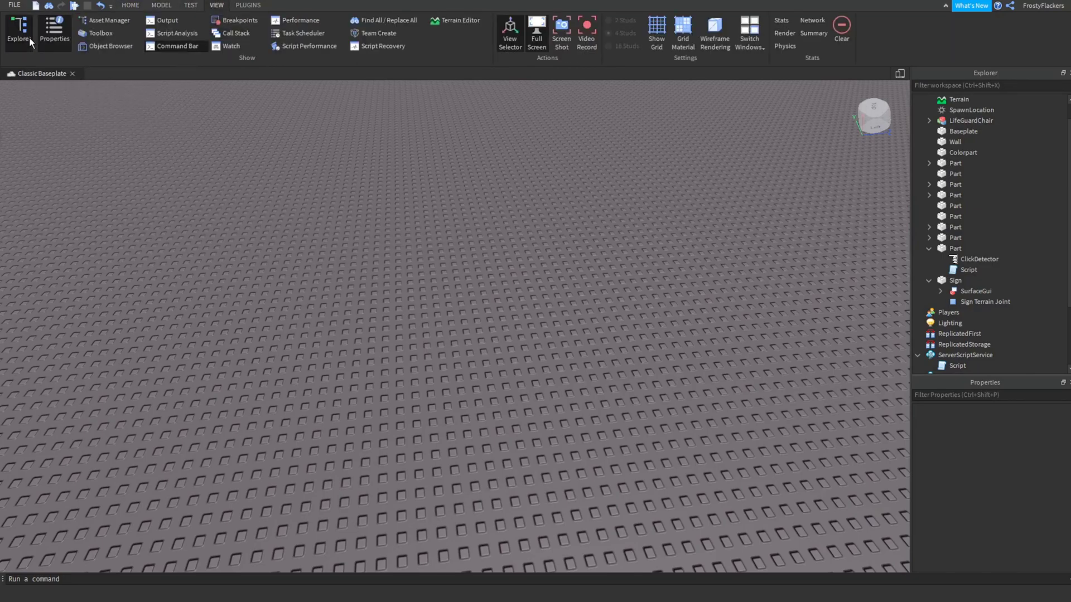
{"action": "left_click", "coordinate": [29, 37]}
{"action": "left_click", "coordinate": [59, 35]}
{"action": "left_click", "coordinate": [32, 32]}
{"action": "left_click", "coordinate": [50, 35]}
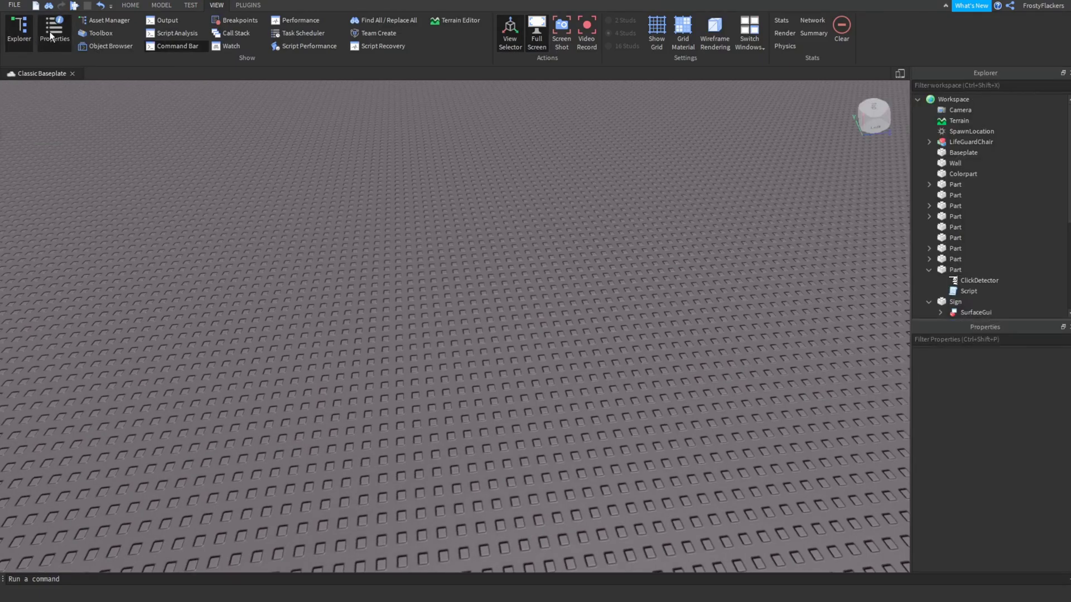
{"action": "left_click", "coordinate": [130, 3]}
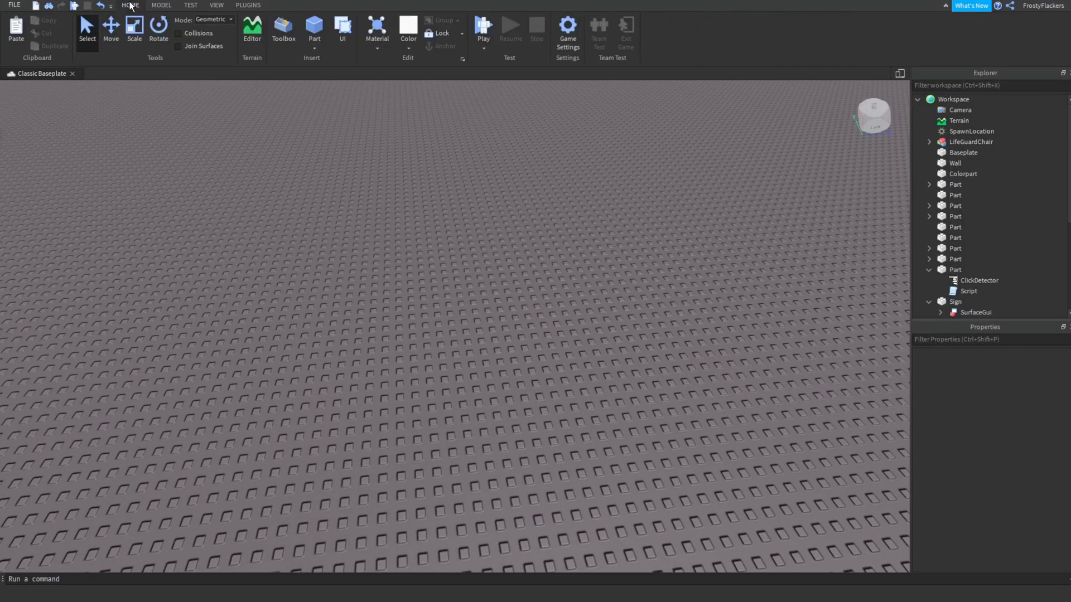
- Insert four block parts on an empty area of the baseplate
{"action": "right_click_drag", "start_coordinate": [337, 226], "coordinate": [337, 227]}
{"action": "scroll", "coordinate": [337, 227], "scroll_direction": "up", "scroll_amount": 5}
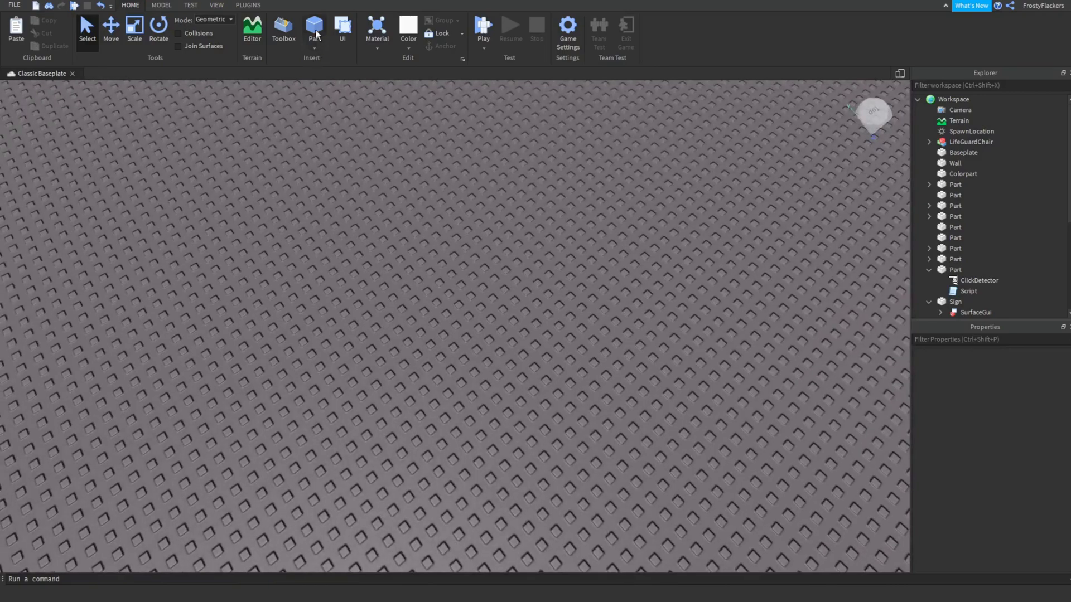
{"action": "left_click", "coordinate": [315, 33]}
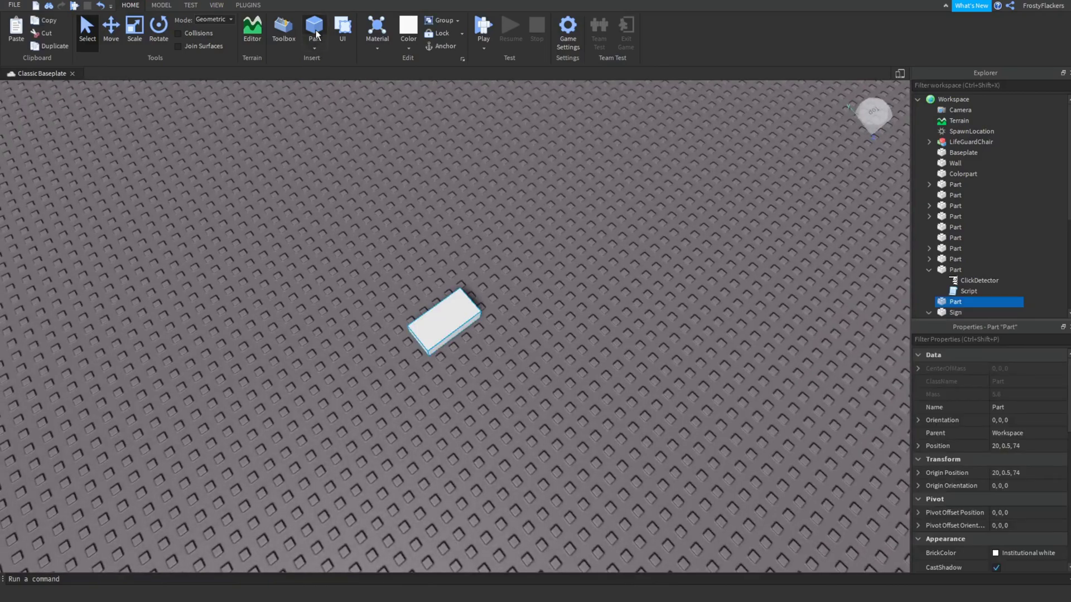
{"action": "left_click", "coordinate": [313, 35]}
{"action": "left_click", "coordinate": [313, 36]}
{"action": "left_click", "coordinate": [314, 36]}
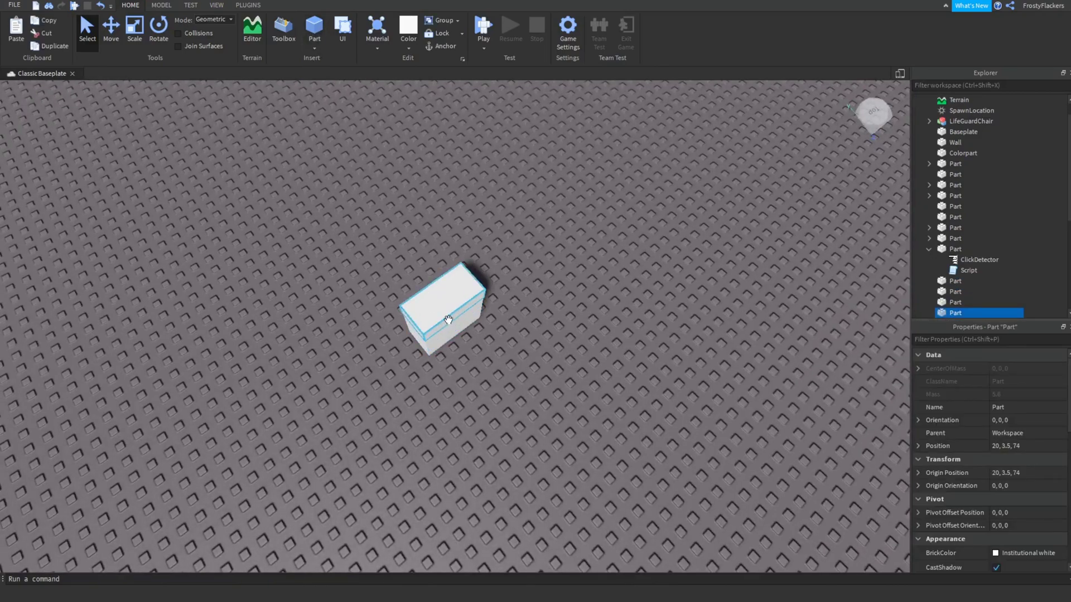
- Move the top part of the stack to about 42, 0.5, 79 on the baseplate and rotate it 90 degrees
{"action": "key", "text": "d"}
{"action": "left_click_drag", "start_coordinate": [457, 301], "coordinate": [535, 231]}
{"action": "key", "text": "s"}
{"action": "key", "text": "r"}
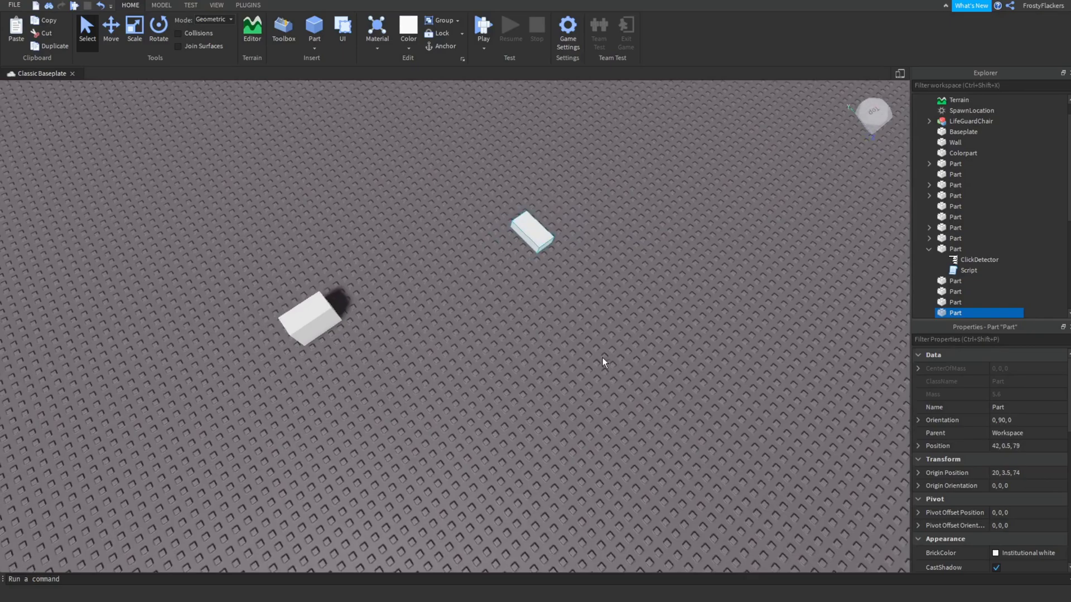
- Scale the separated part in width and height into a large upright wall
{"action": "right_click_drag", "start_coordinate": [402, 225], "coordinate": [439, 240]}
{"action": "key", "text": "w"}
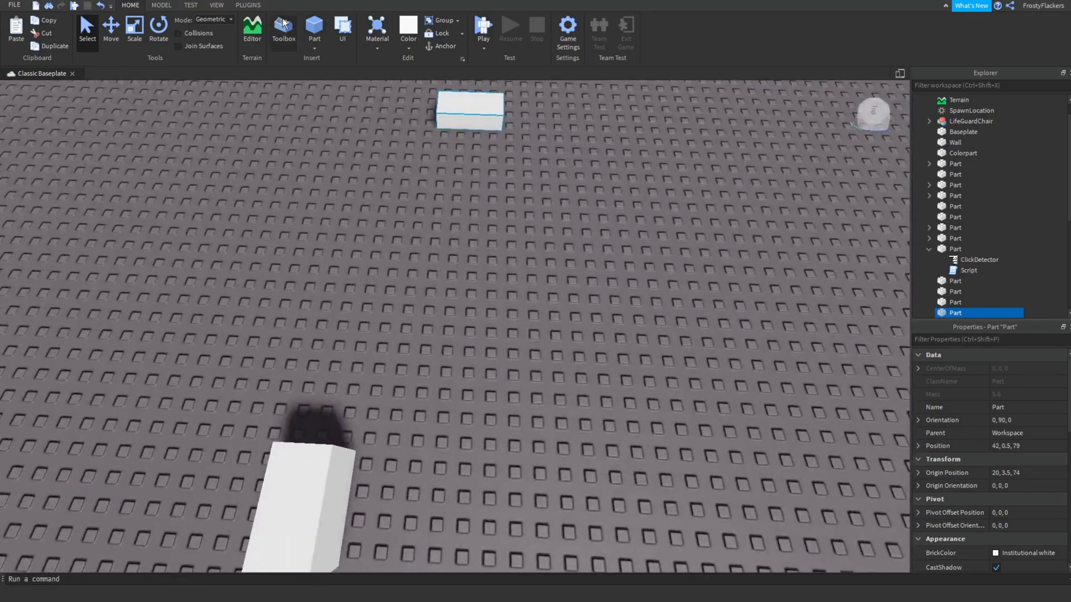
{"action": "right_click_drag", "start_coordinate": [234, 223], "coordinate": [239, 219]}
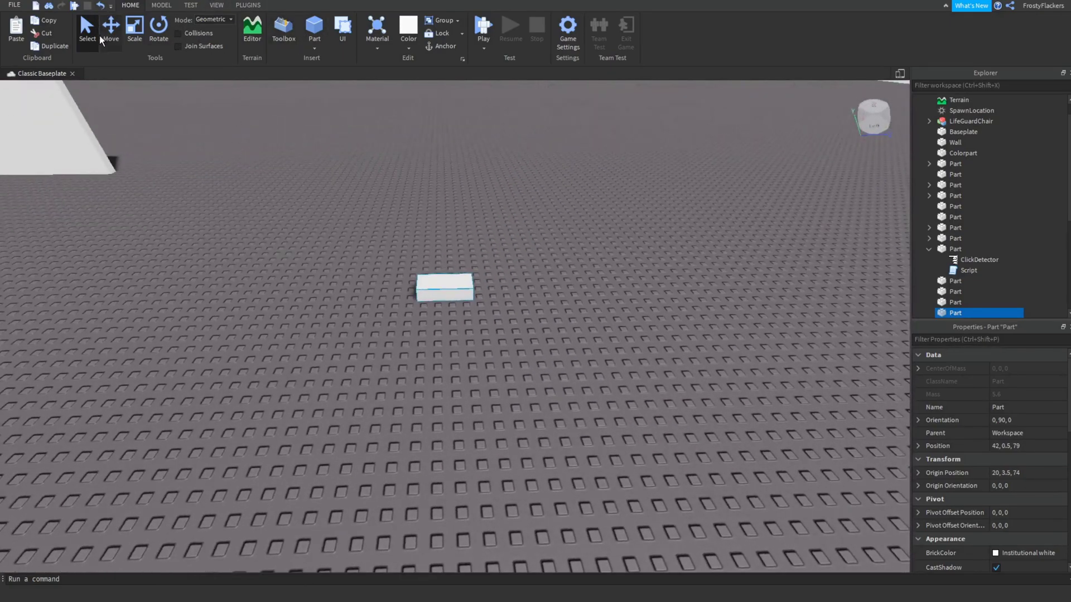
{"action": "left_click", "coordinate": [134, 28]}
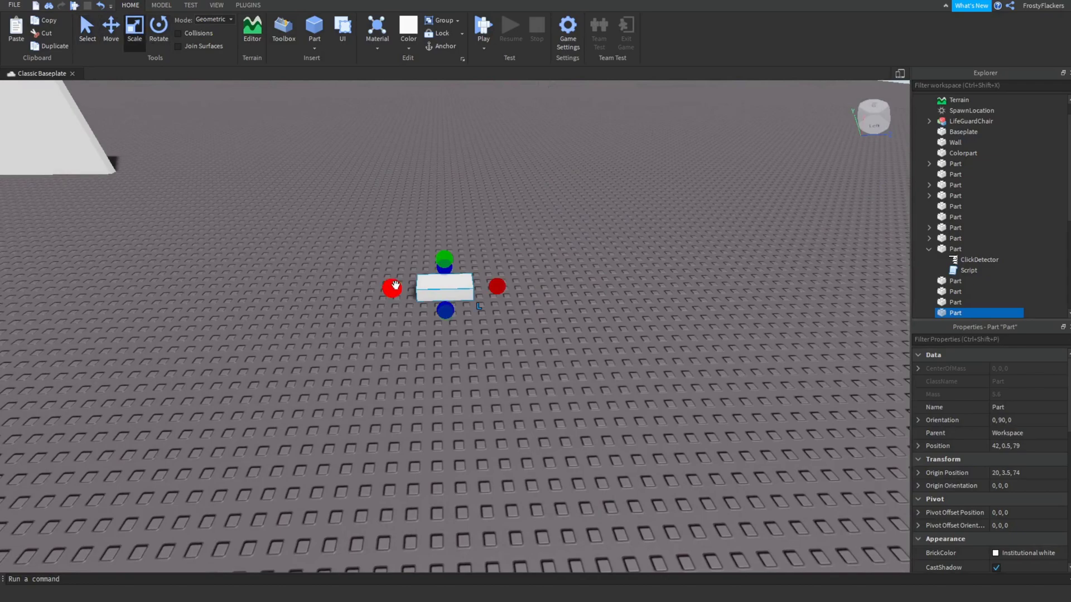
{"action": "left_click_drag", "start_coordinate": [393, 287], "coordinate": [278, 290]}
{"action": "left_click_drag", "start_coordinate": [398, 256], "coordinate": [384, 230]}
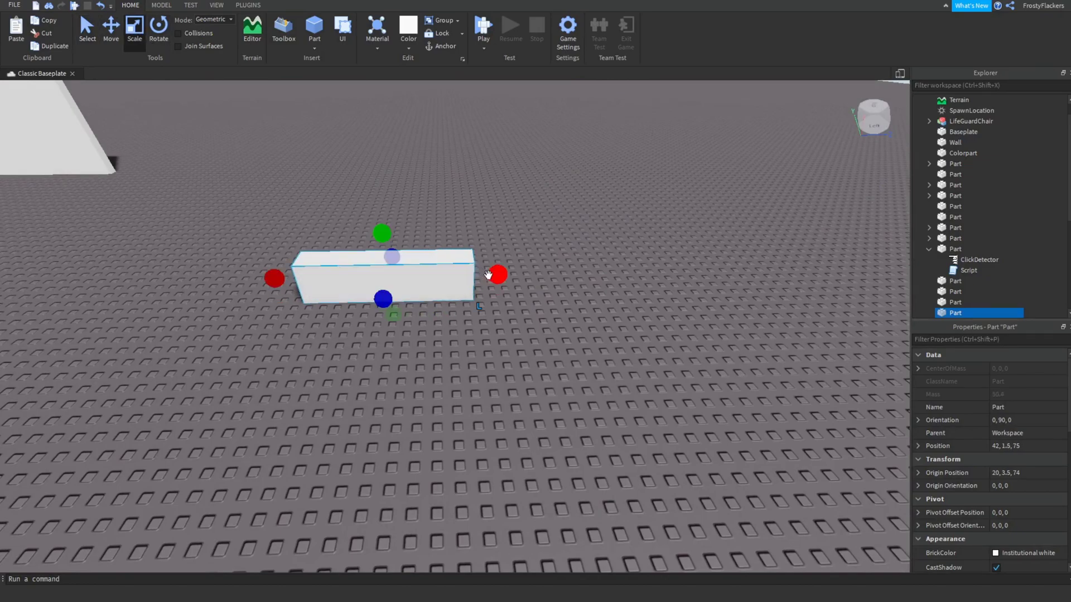
{"action": "left_click_drag", "start_coordinate": [497, 275], "coordinate": [611, 273]}
{"action": "scroll", "coordinate": [430, 142], "scroll_direction": "down", "scroll_amount": 4}
{"action": "left_click_drag", "start_coordinate": [428, 231], "coordinate": [434, 120]}
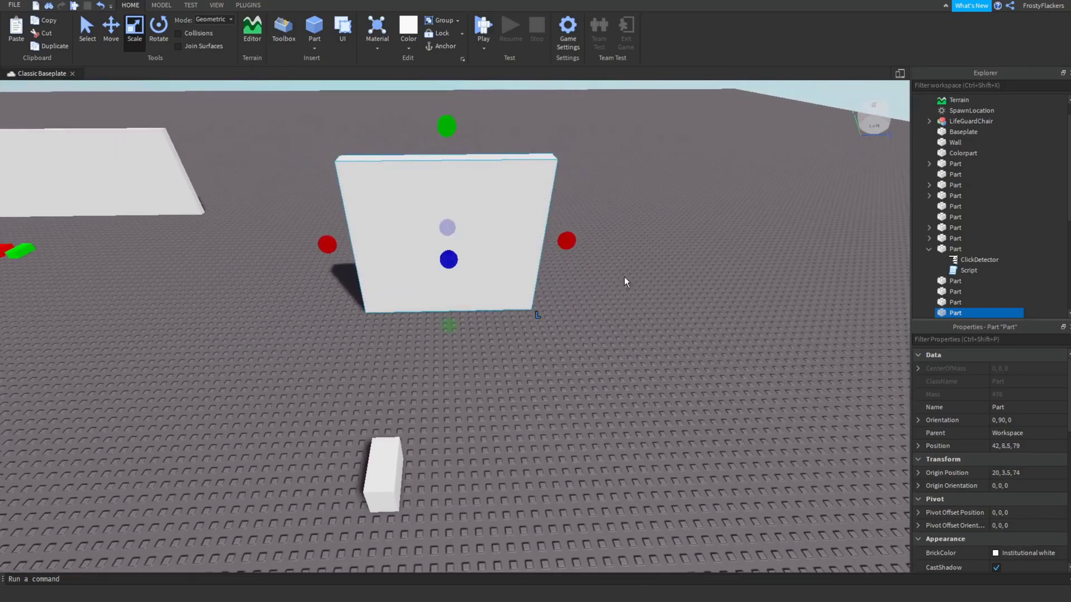
{"action": "left_click_drag", "start_coordinate": [567, 242], "coordinate": [749, 271]}
- Line up the three remaining parts in front of the new wall at about Z 86, 91 and 96, with X at 20
{"action": "key", "text": "d"}
{"action": "left_click_drag", "start_coordinate": [260, 477], "coordinate": [569, 474]}
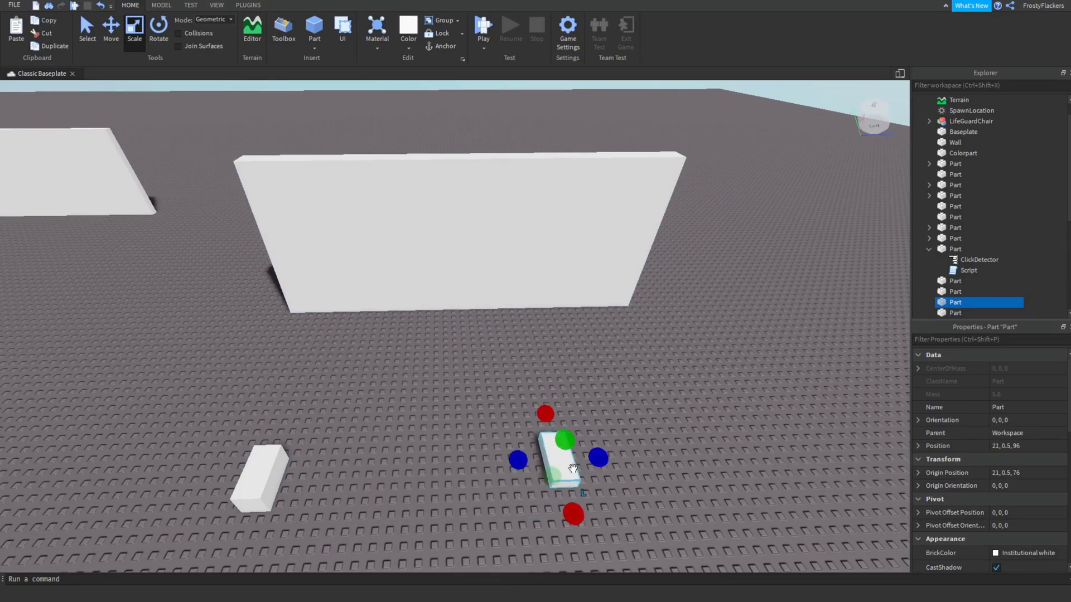
{"action": "left_click_drag", "start_coordinate": [286, 489], "coordinate": [503, 473]}
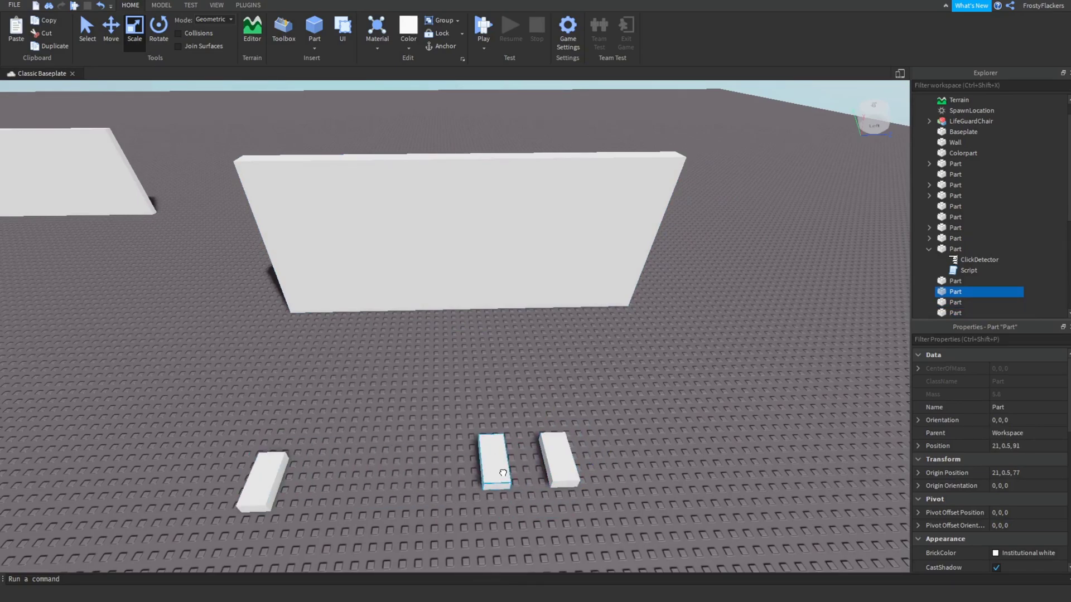
{"action": "left_click_drag", "start_coordinate": [276, 488], "coordinate": [431, 482]}
{"action": "left_click_drag", "start_coordinate": [556, 464], "coordinate": [556, 483]}
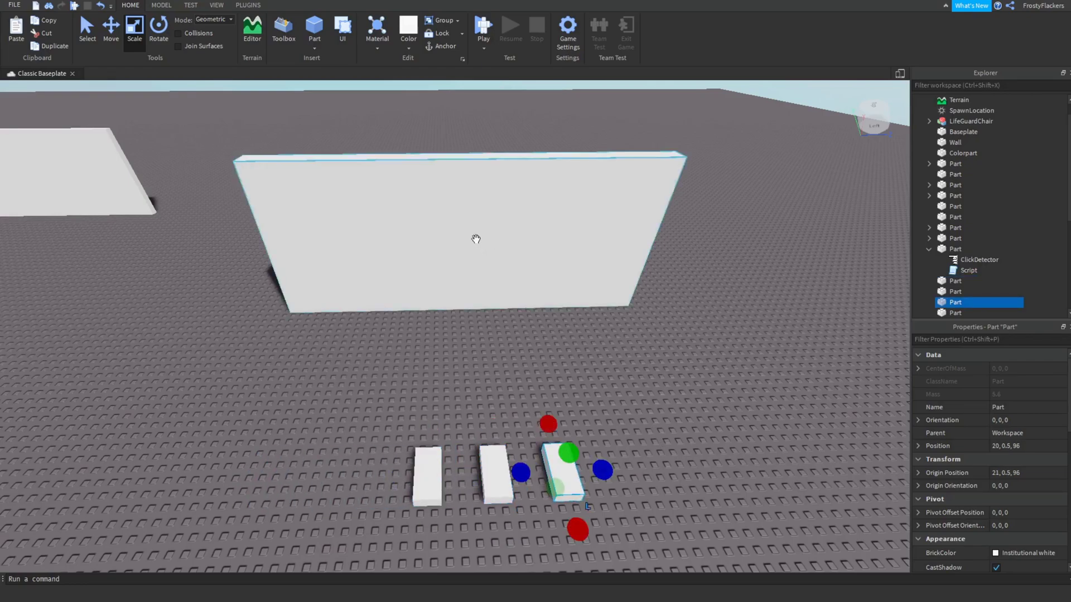
- Colour the rightmost block Really red and the middle block green
{"action": "left_click", "coordinate": [410, 43]}
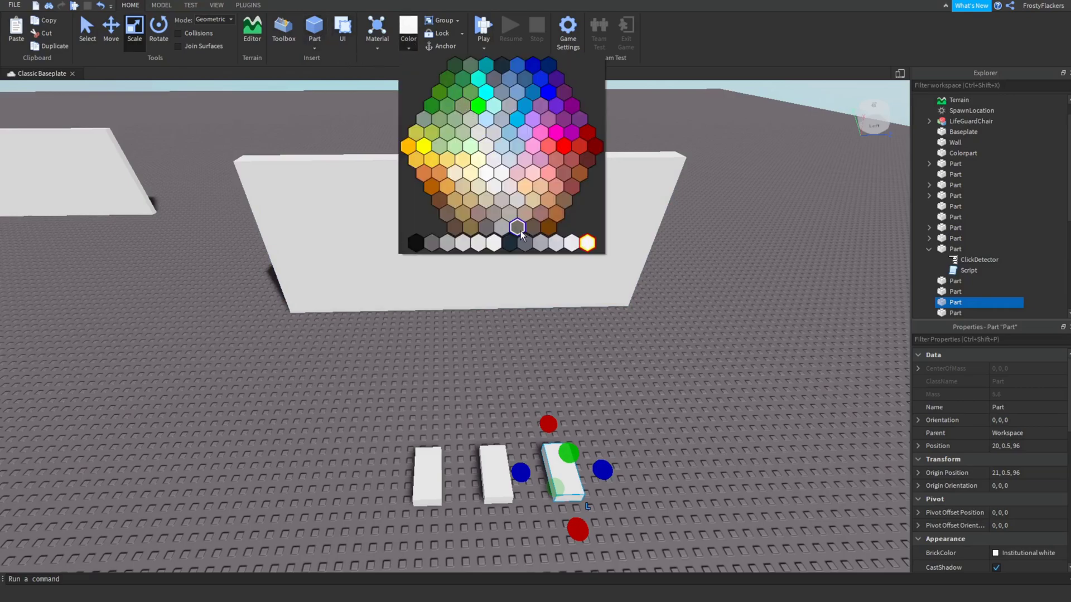
{"action": "left_click", "coordinate": [567, 152]}
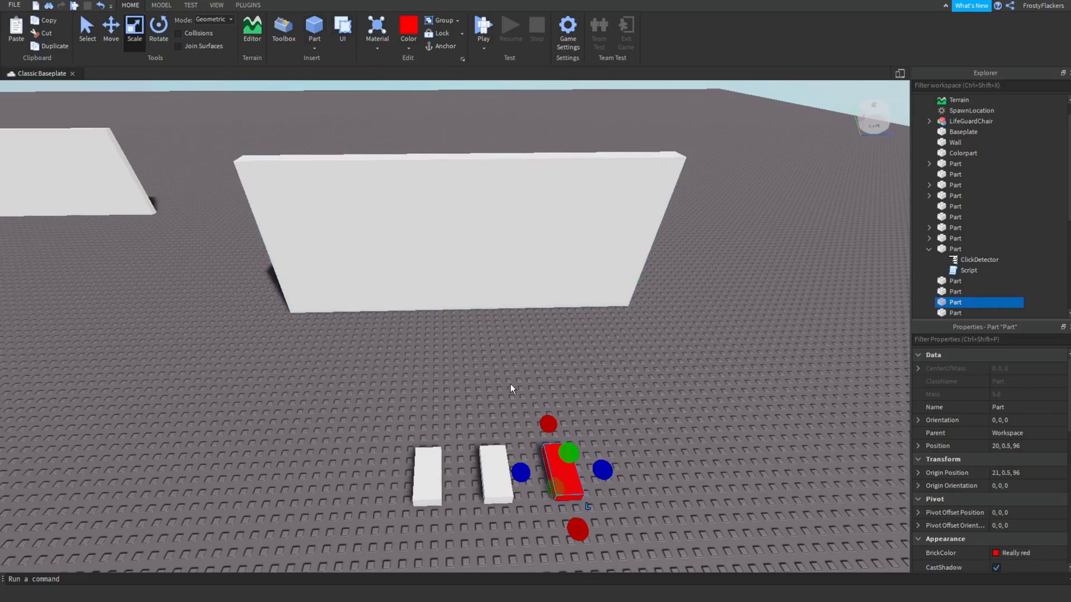
{"action": "left_click", "coordinate": [483, 459]}
{"action": "left_click", "coordinate": [410, 41]}
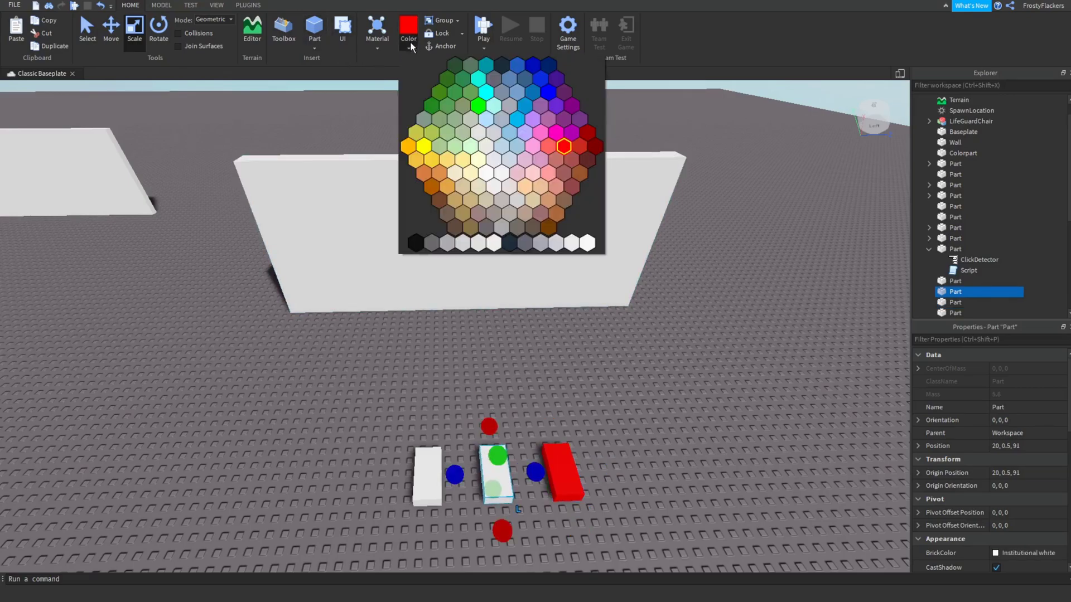
{"action": "left_click", "coordinate": [478, 105]}
- Colour the leftmost block Really black
{"action": "left_click", "coordinate": [427, 474]}
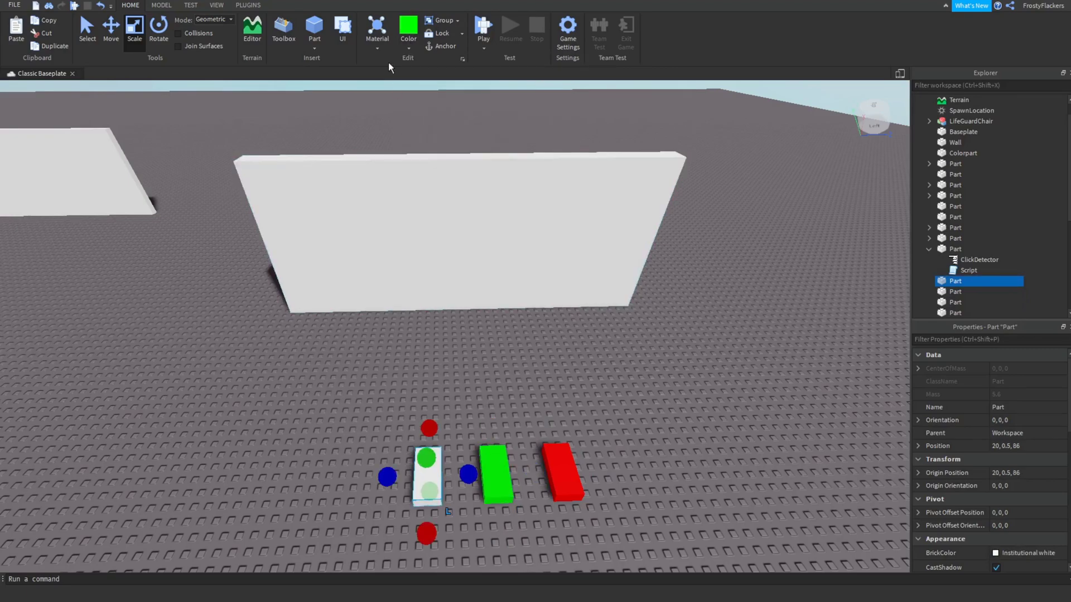
{"action": "left_click", "coordinate": [409, 43]}
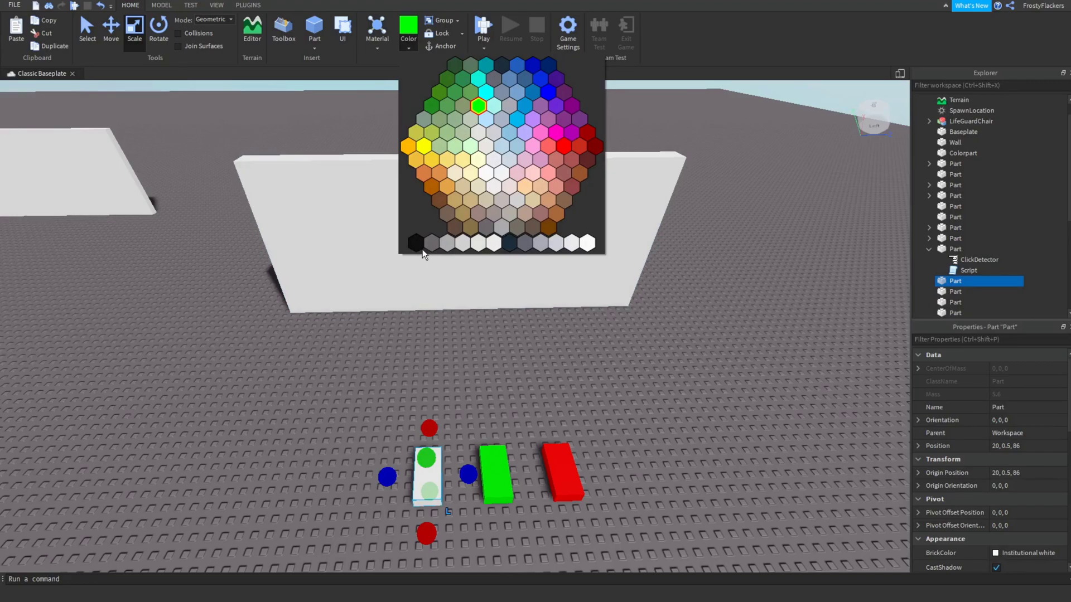
{"action": "left_click", "coordinate": [400, 48]}
{"action": "left_click", "coordinate": [415, 242]}
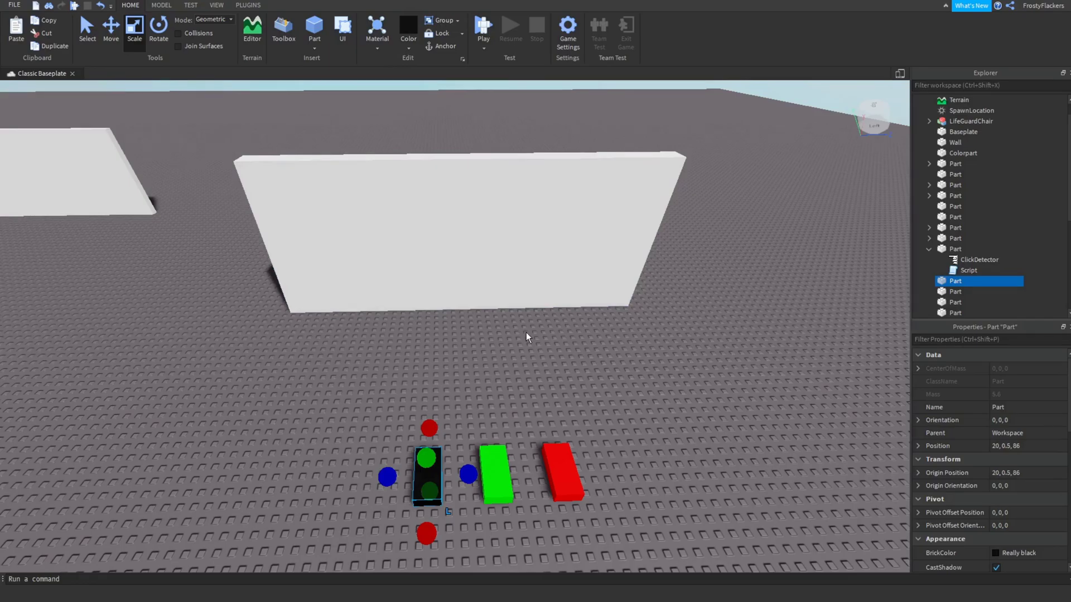
- Open the script in the existing part with a ClickDetector and copy its three-line MouseClick function
{"action": "right_click_drag", "start_coordinate": [527, 332], "coordinate": [526, 333]}
{"action": "key", "text": "s"}
{"action": "key", "text": "w"}
{"action": "right_click_drag", "start_coordinate": [527, 260], "coordinate": [528, 259]}
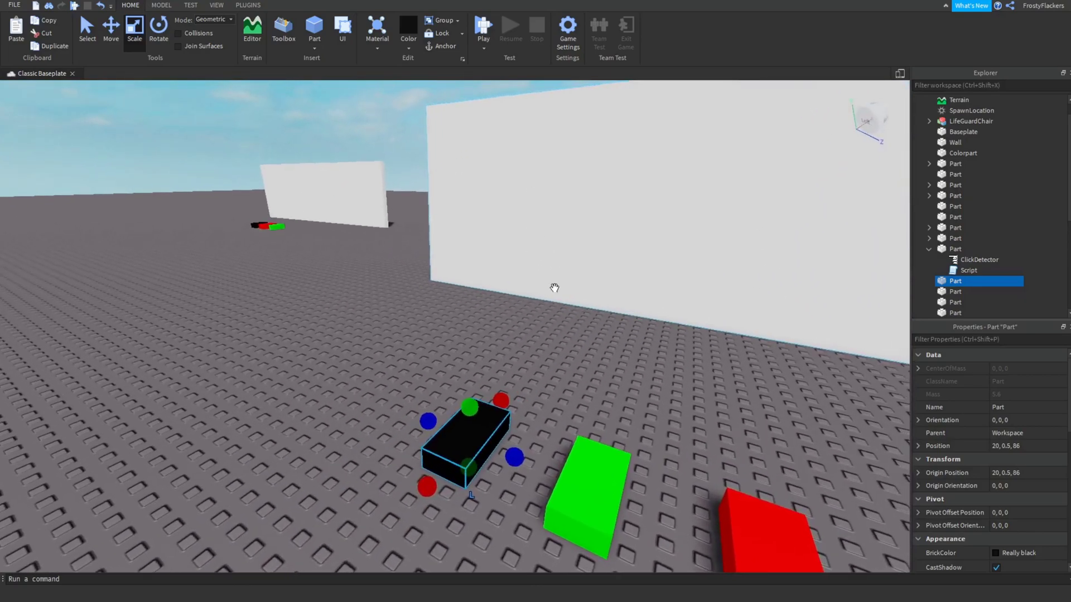
{"action": "double_click", "coordinate": [956, 272]}
{"action": "left_click", "coordinate": [142, 119]}
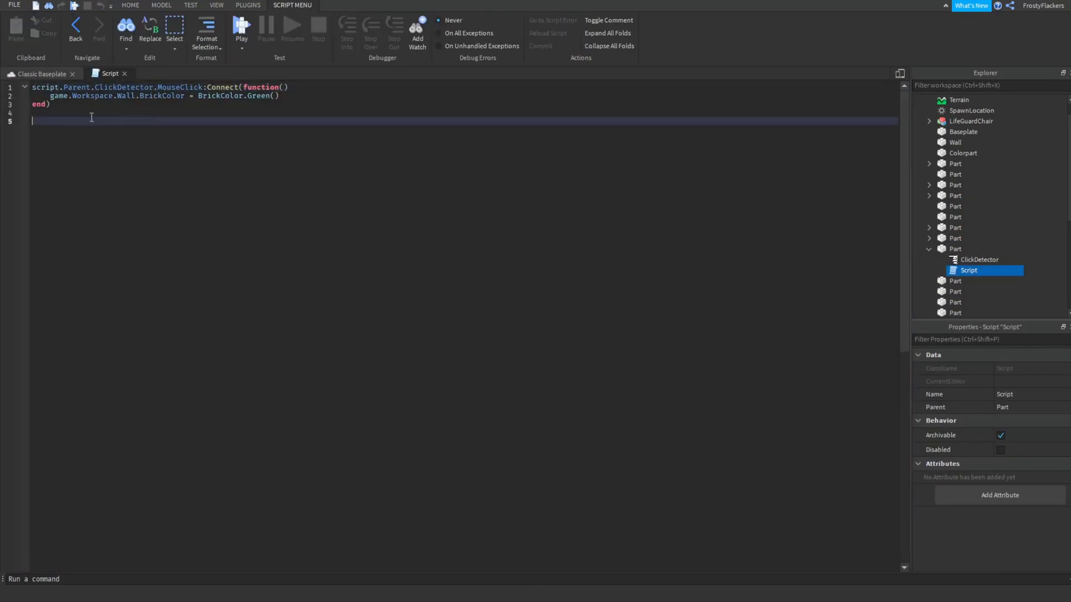
{"action": "left_click_drag", "start_coordinate": [52, 104], "coordinate": [28, 90]}
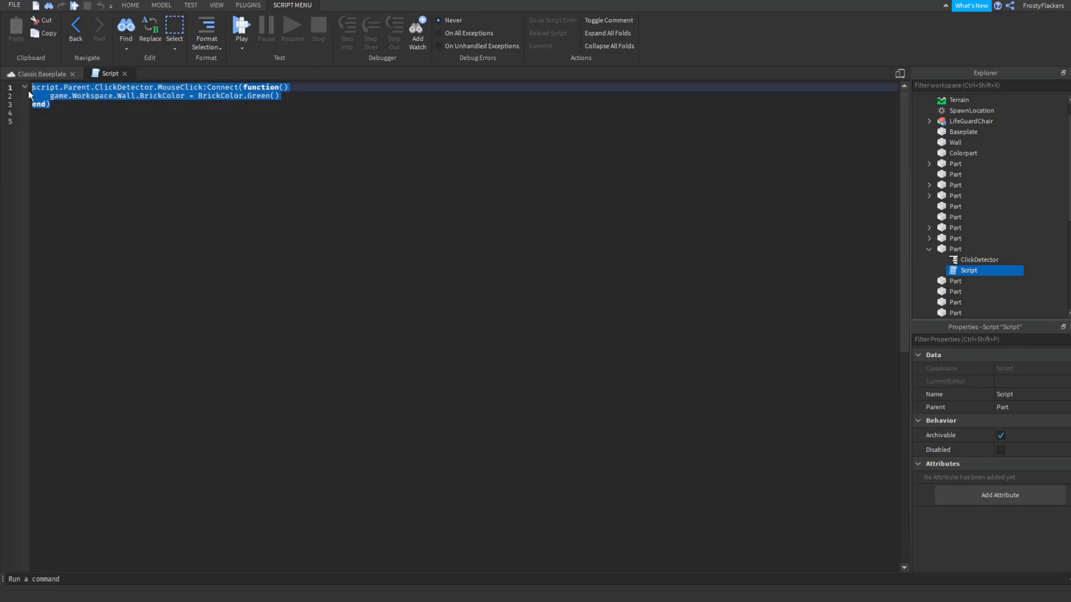
- Return to the 3D scene and add a Script to the new black block
{"action": "left_click", "coordinate": [42, 73]}
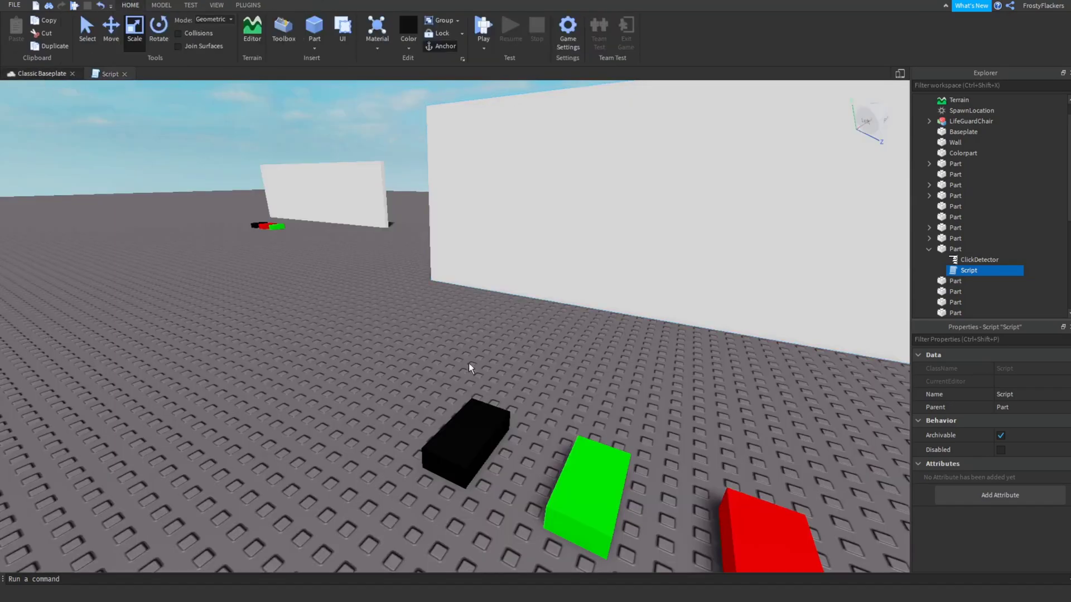
{"action": "key", "text": "s"}
{"action": "right_click_drag", "start_coordinate": [469, 363], "coordinate": [477, 397]}
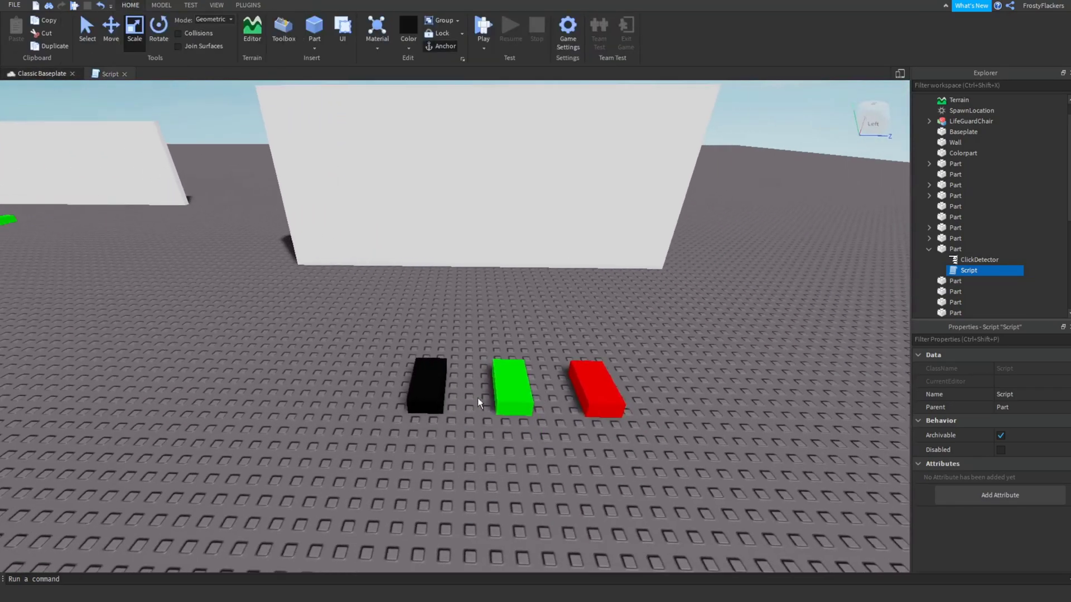
{"action": "left_click", "coordinate": [426, 375]}
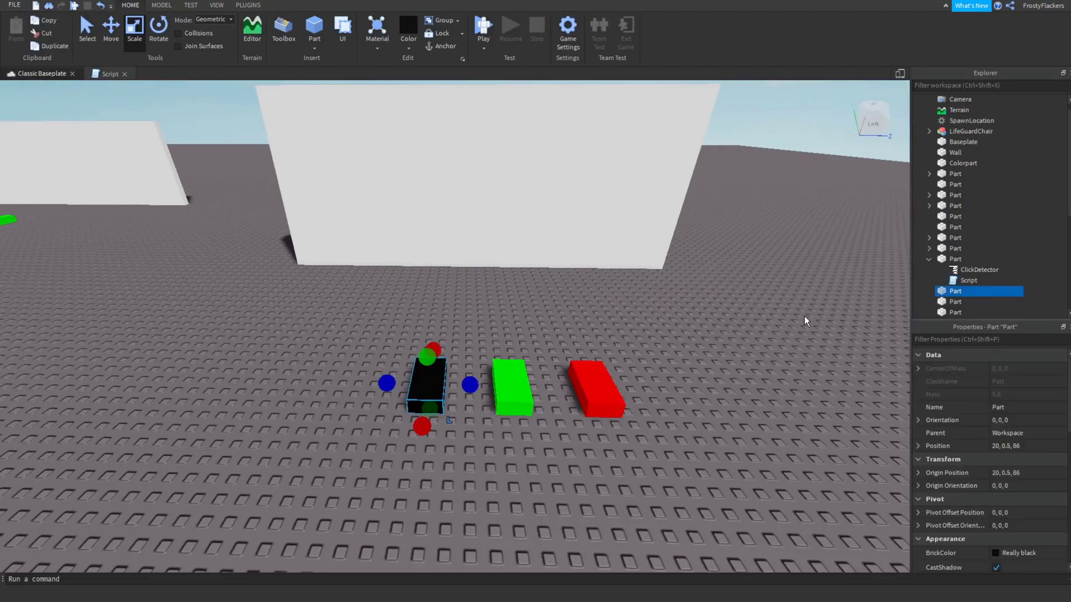
{"action": "left_click", "coordinate": [969, 292]}
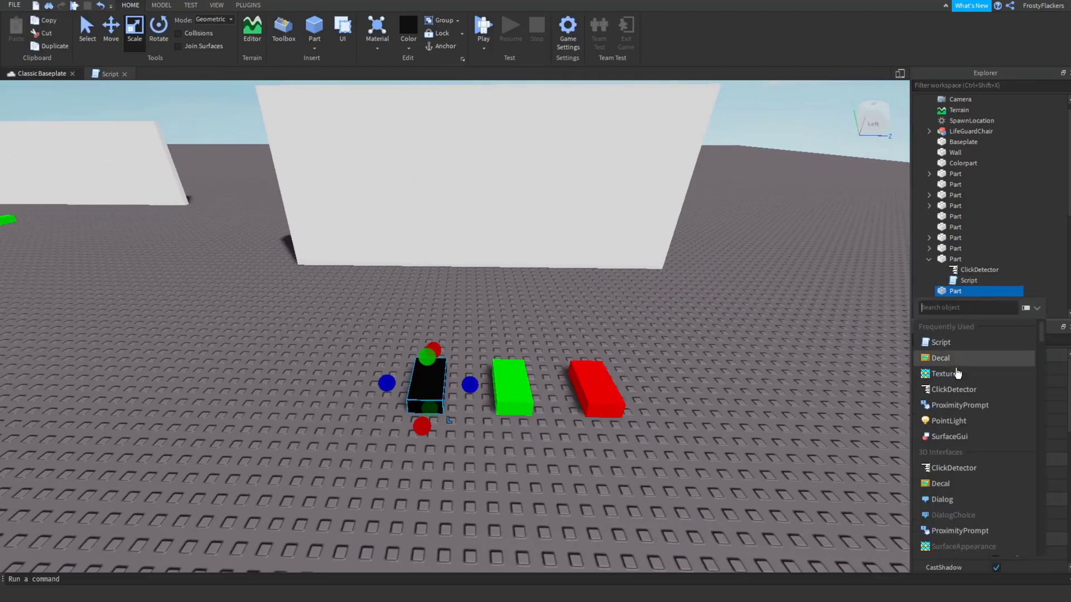
{"action": "left_click", "coordinate": [948, 341]}
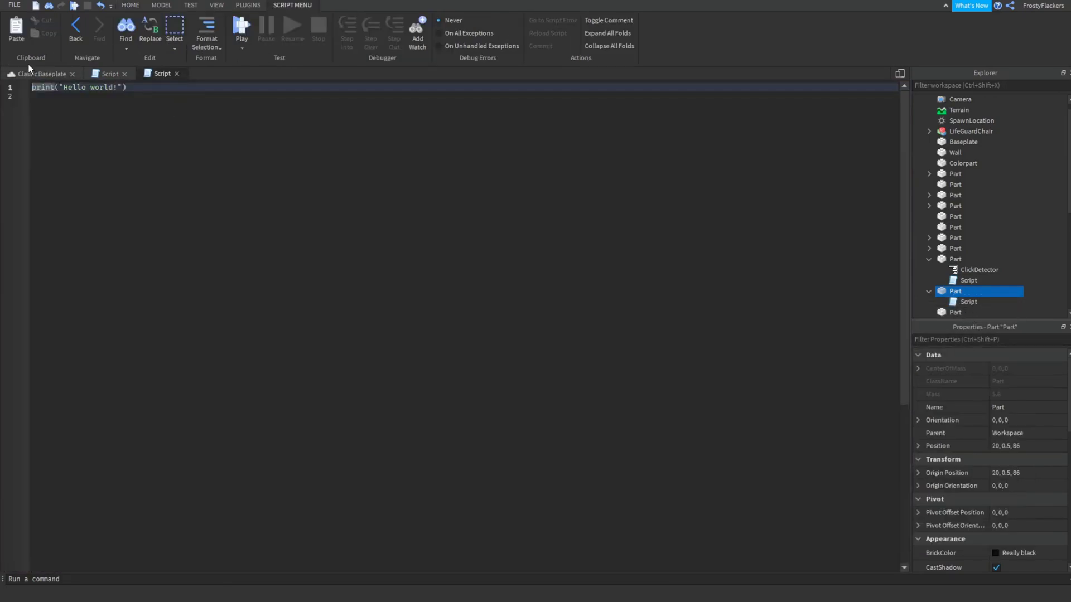
- Return to the 3D scene and add a ClickDetector to the new black block
{"action": "left_click", "coordinate": [31, 73]}
{"action": "left_click", "coordinate": [969, 291]}
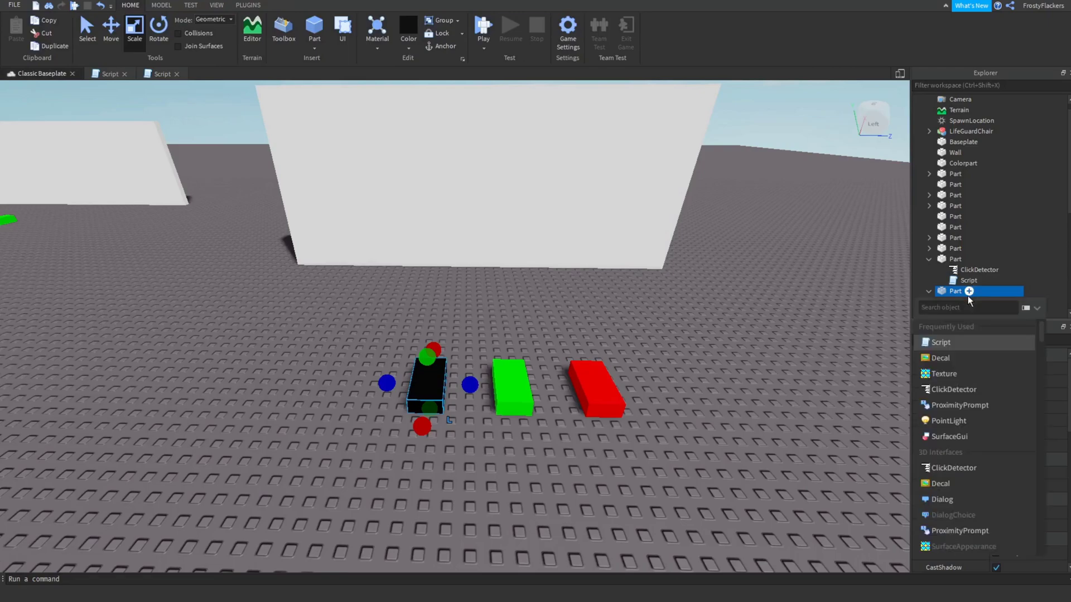
{"action": "left_click", "coordinate": [952, 389]}
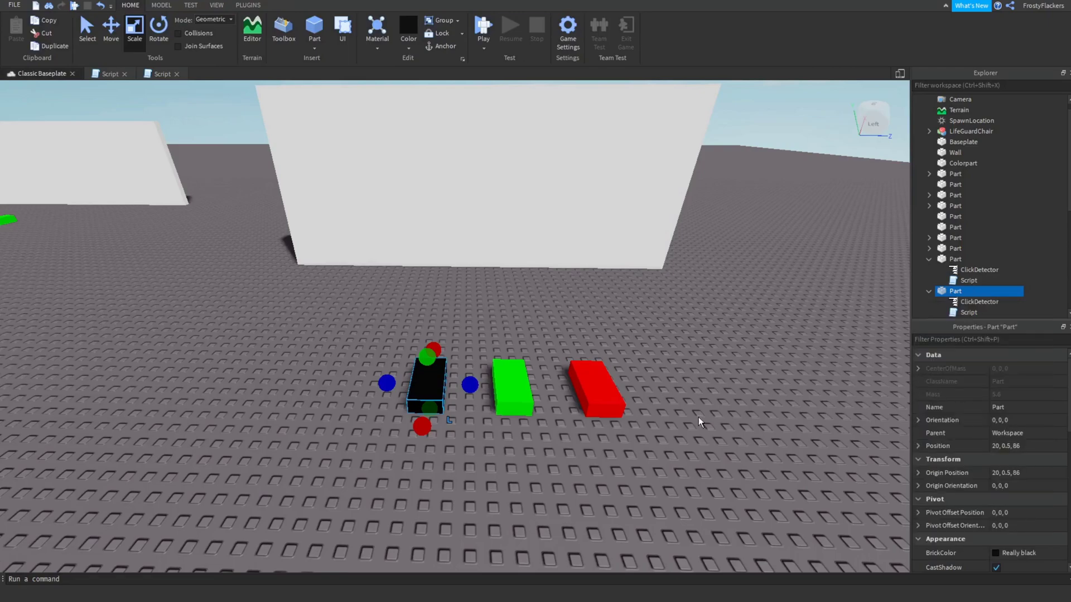
- Add a ClickDetector and a Script to the new green block
{"action": "left_click", "coordinate": [513, 387]}
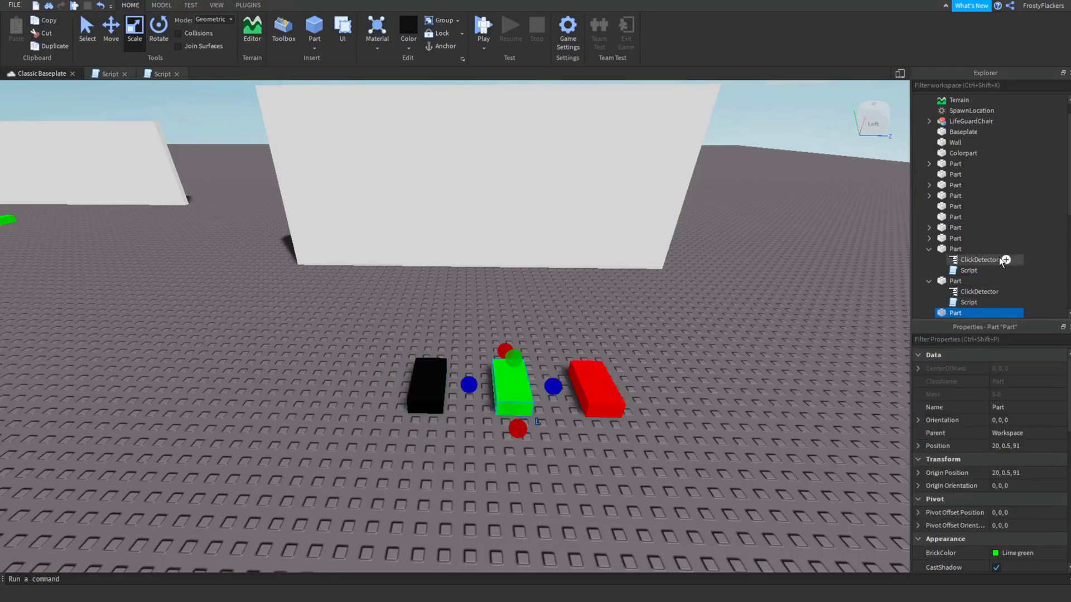
{"action": "scroll", "coordinate": [996, 249], "scroll_direction": "down", "scroll_amount": 1}
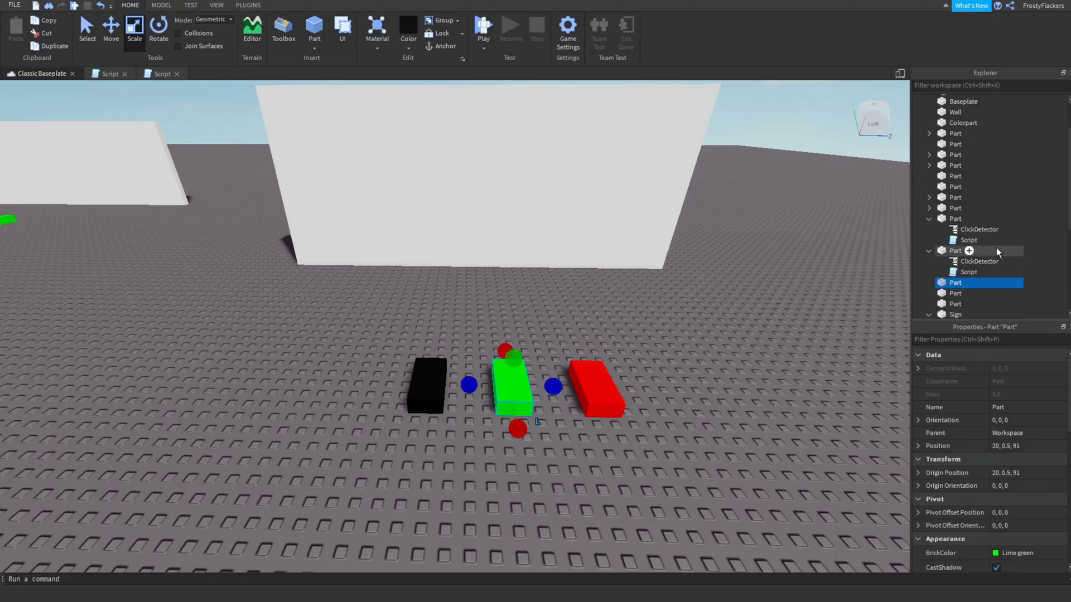
{"action": "left_click", "coordinate": [969, 282]}
{"action": "left_click", "coordinate": [946, 380]}
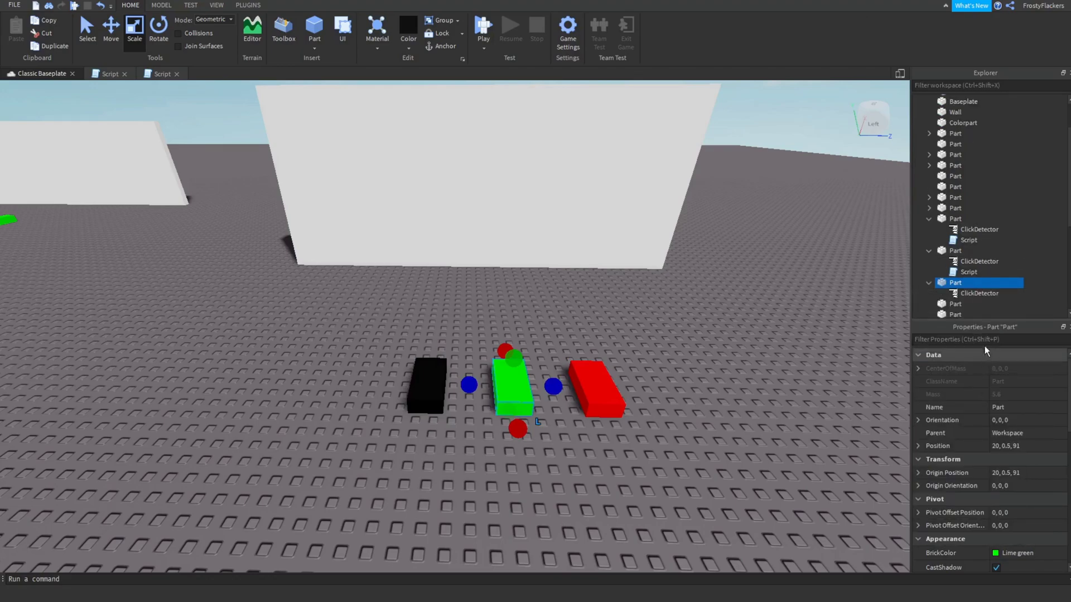
{"action": "left_click", "coordinate": [969, 283]}
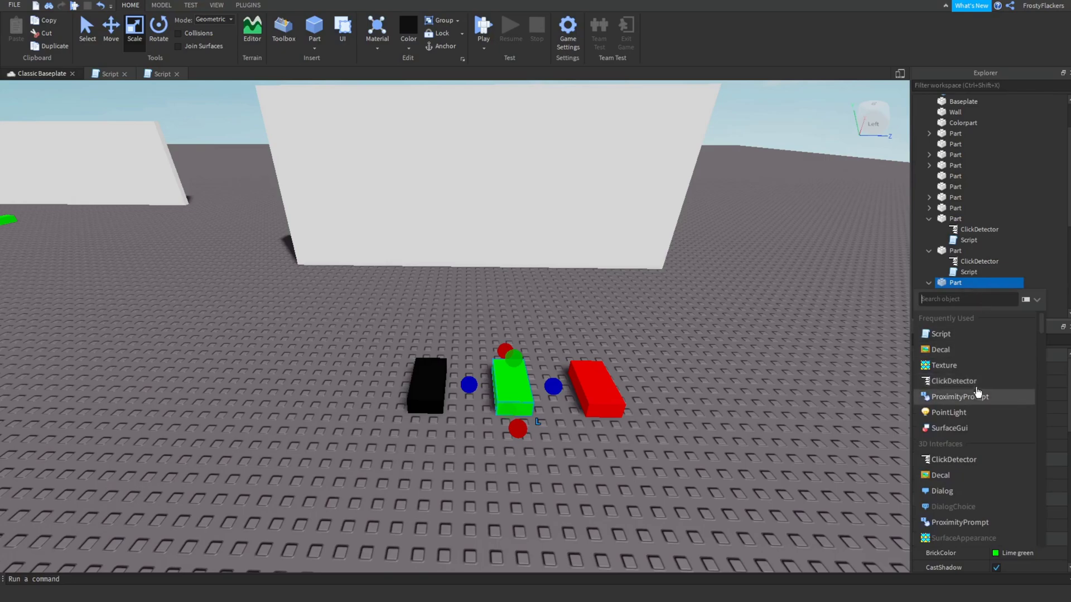
{"action": "left_click", "coordinate": [955, 335]}
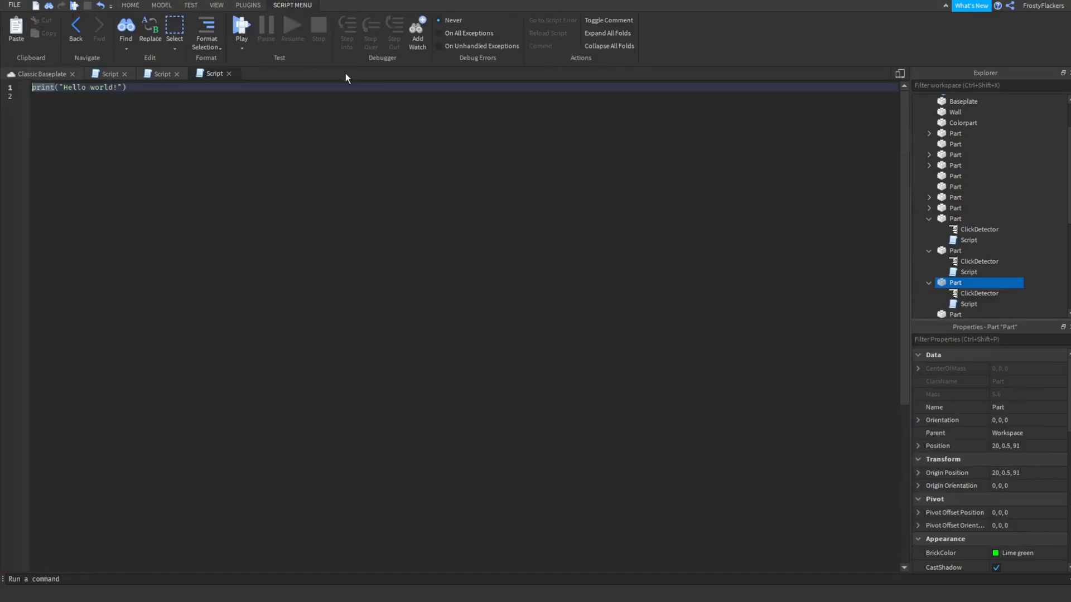
- Return to the 3D scene and add a ClickDetector and a Script to the new red block
{"action": "left_click", "coordinate": [48, 78]}
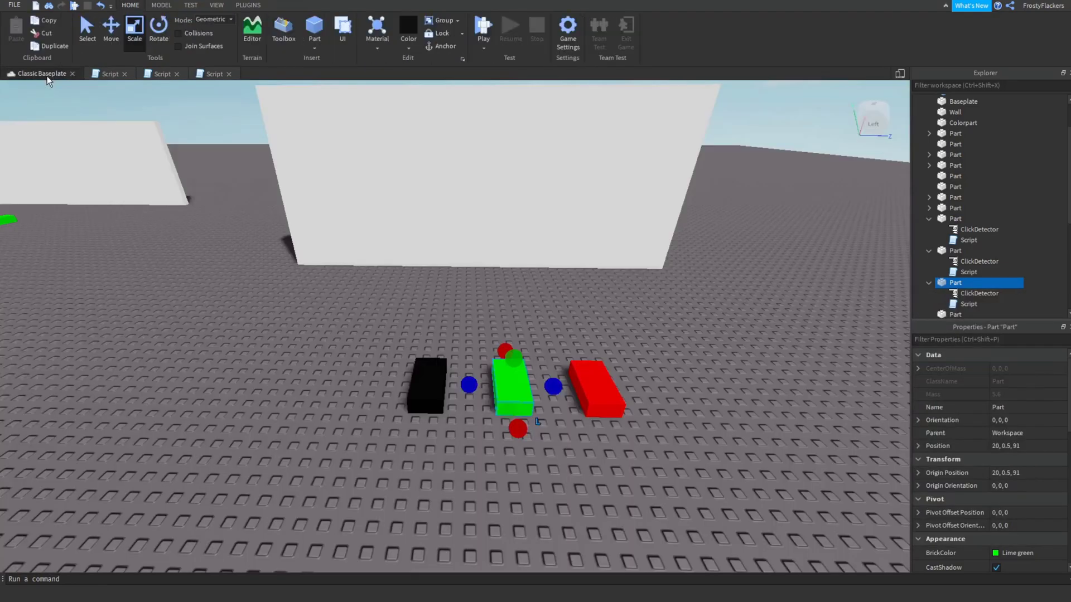
{"action": "left_click", "coordinate": [611, 370]}
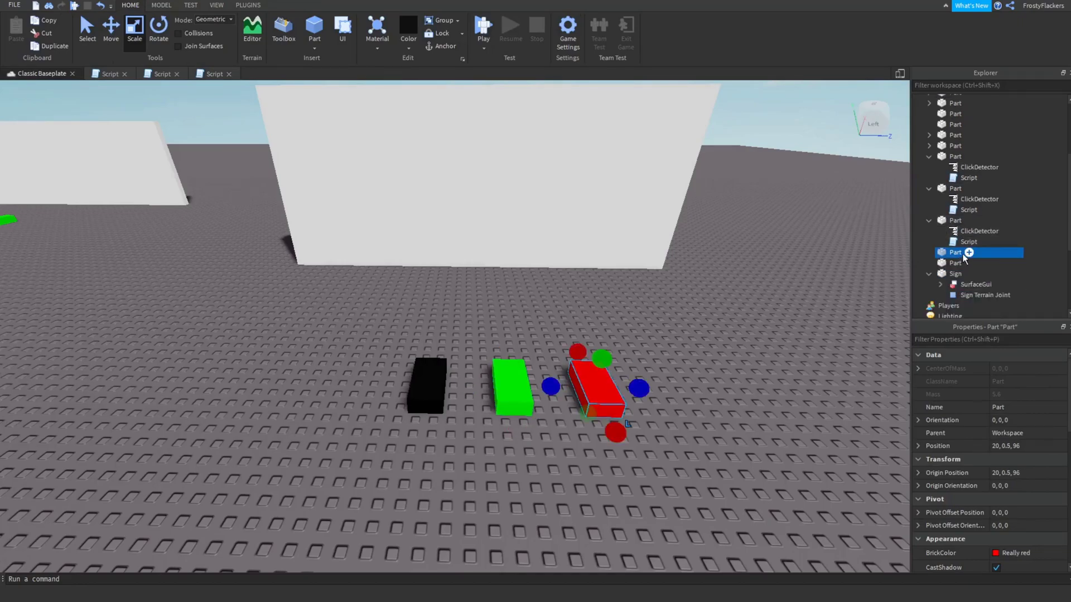
{"action": "left_click", "coordinate": [969, 253]}
{"action": "left_click", "coordinate": [964, 353]}
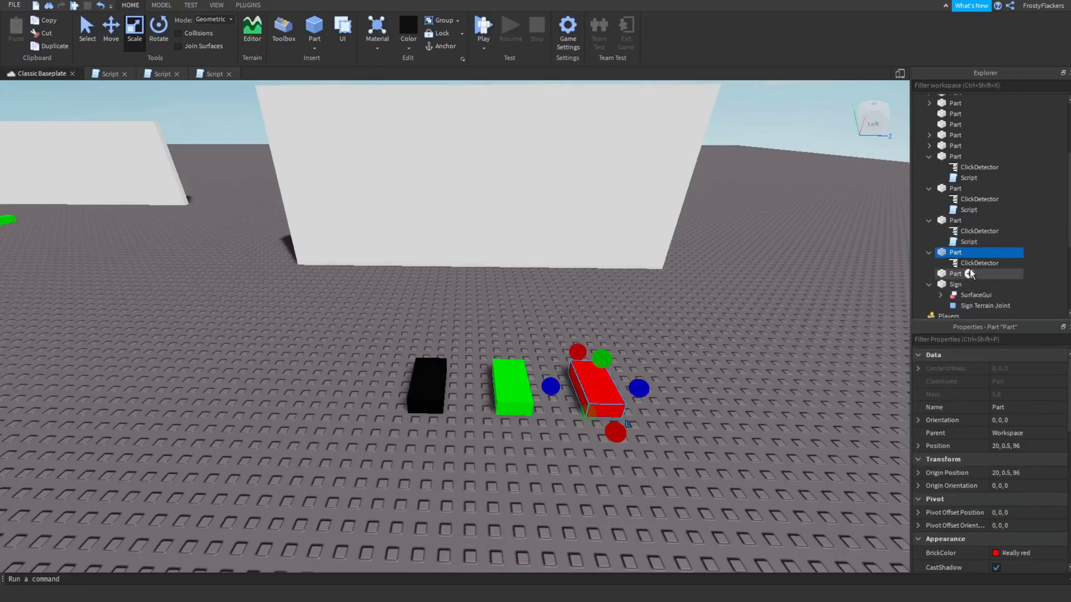
{"action": "left_click", "coordinate": [969, 254]}
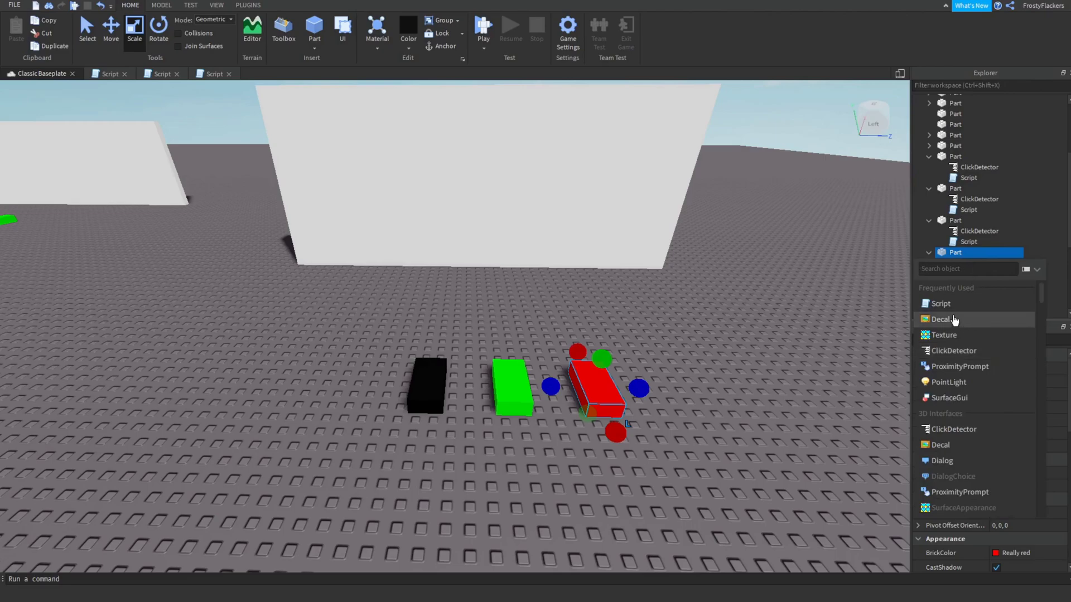
{"action": "left_click", "coordinate": [938, 304]}
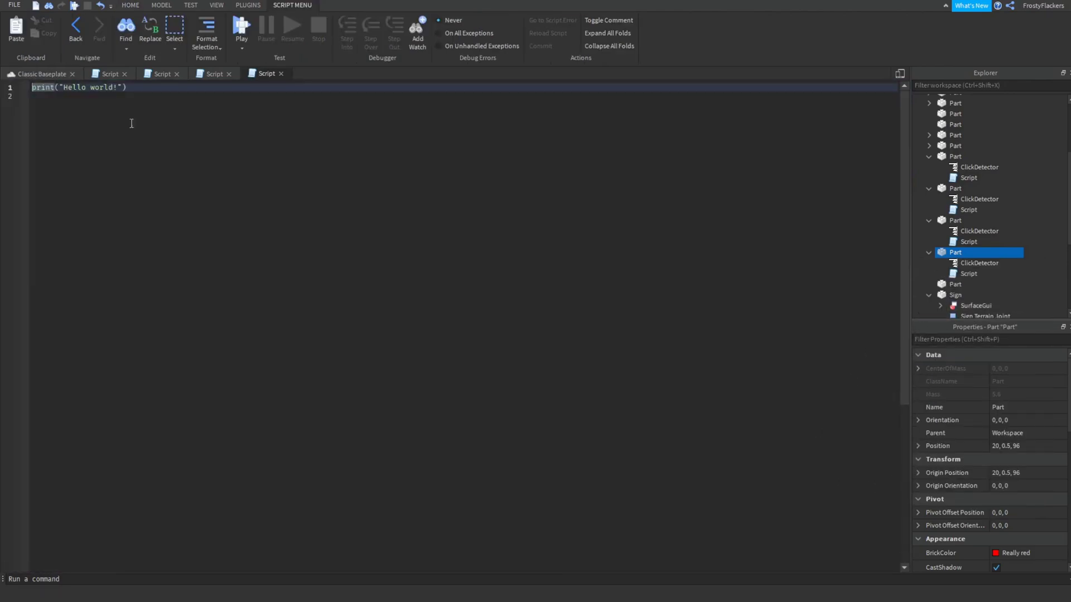
- Replace the red block's default script with the copied MouseClick function and set the wall colour to BrickColor.Red()
{"action": "left_click_drag", "start_coordinate": [155, 94], "coordinate": [1, 81]}
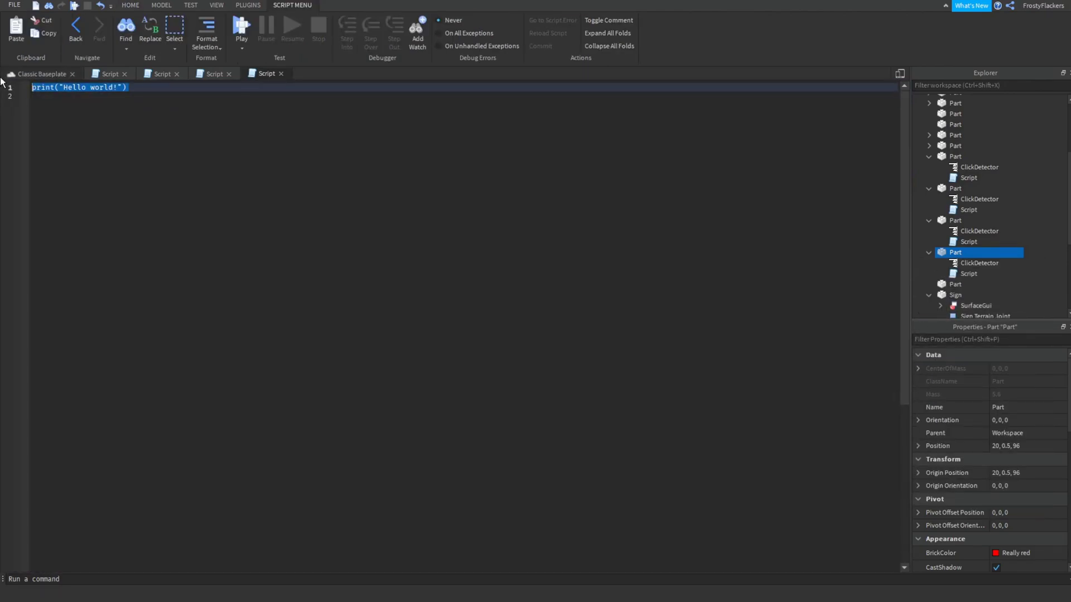
{"action": "key", "text": "BackSpace"}
{"action": "type", "text": "script.Parent.ClickDetector.MouseClick:Connect(function() \tgame.Workspace.Wall.BrickColor = BrickColor.Green() end)"}
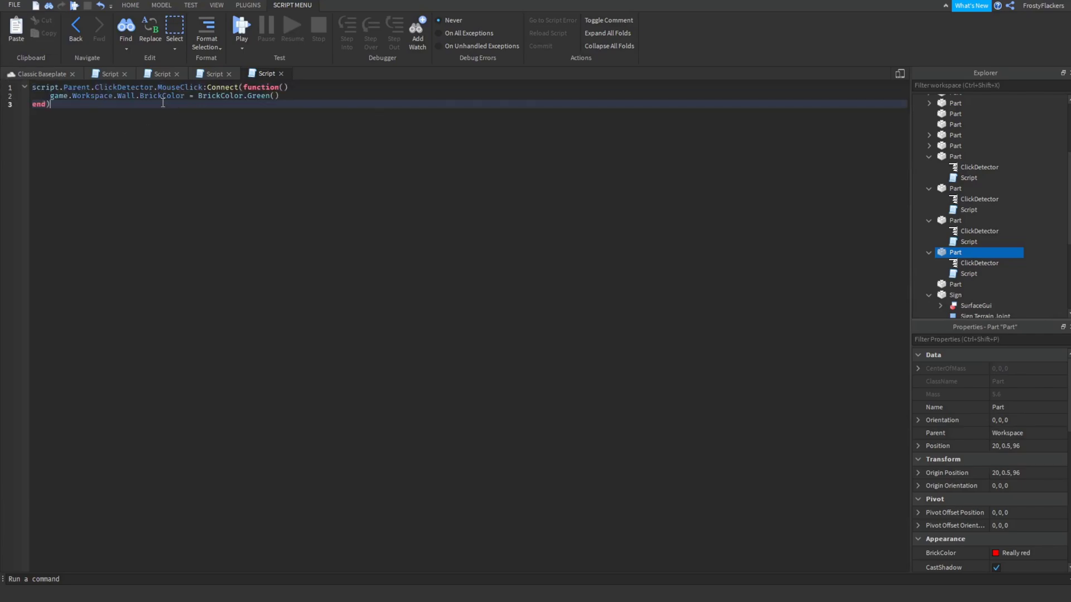
{"action": "left_click", "coordinate": [271, 96]}
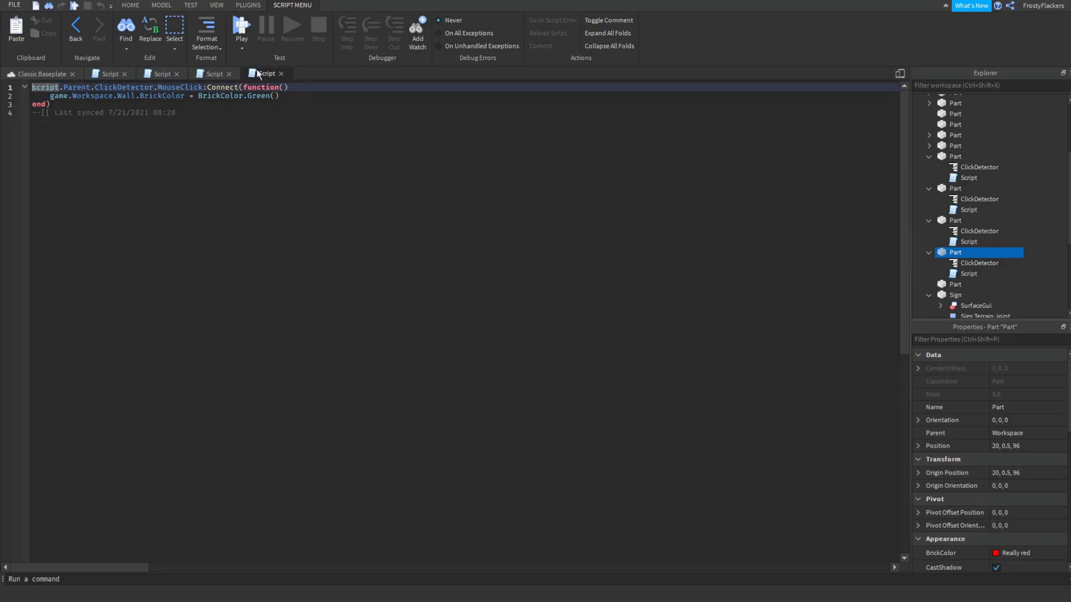
{"action": "left_click", "coordinate": [277, 101]}
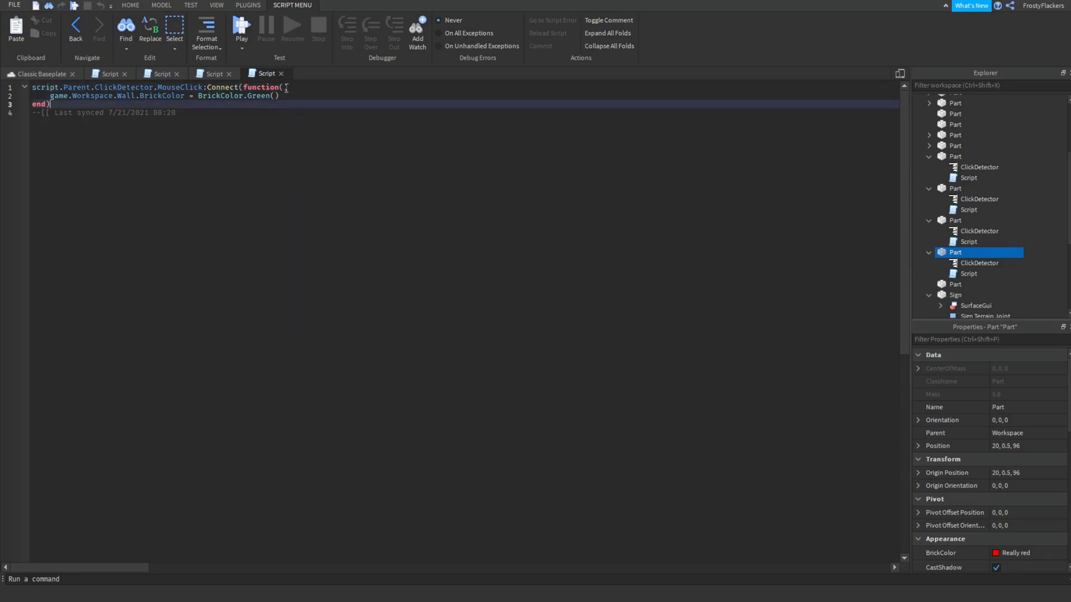
{"action": "left_click", "coordinate": [285, 97]}
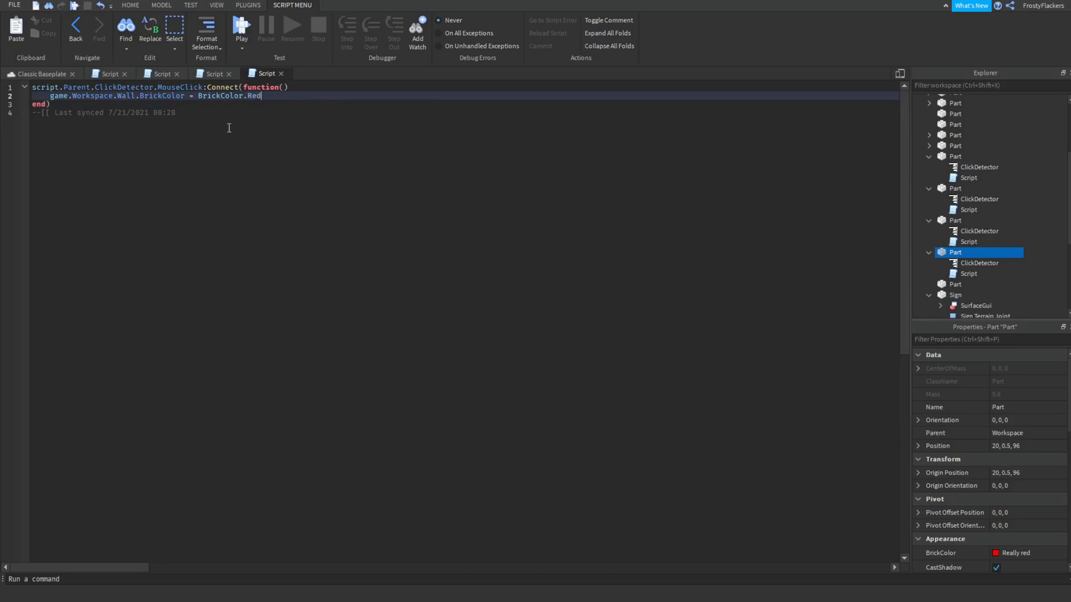
{"action": "type", "text": "()Red()"}
- Open the green block's script and replace its default code with the copied MouseClick function using BrickColor.Green()
{"action": "left_click", "coordinate": [212, 75]}
{"action": "left_click", "coordinate": [32, 75]}
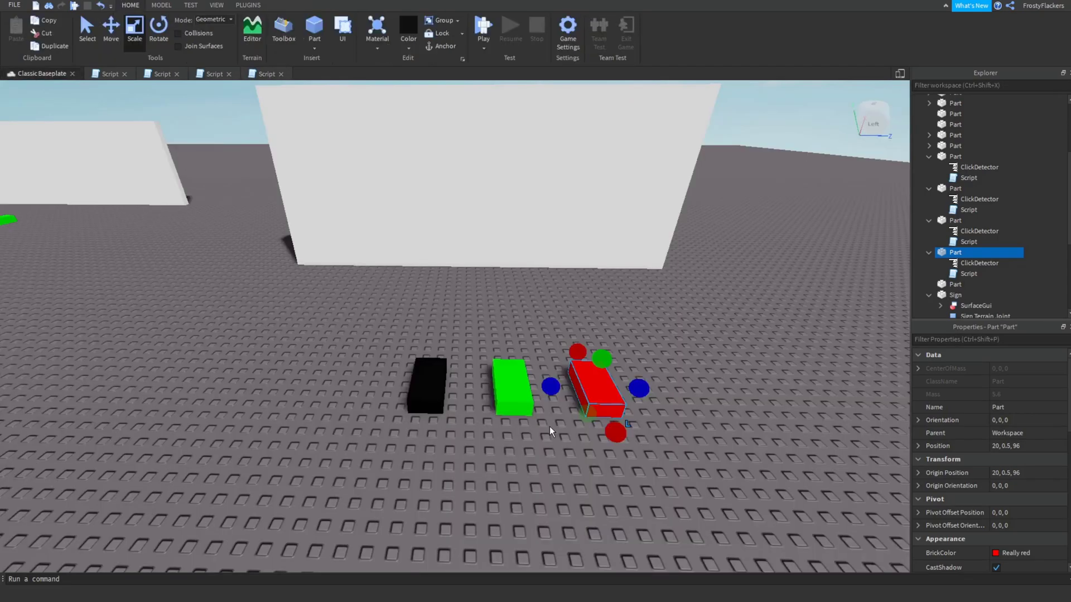
{"action": "left_click", "coordinate": [513, 391]}
{"action": "left_click", "coordinate": [967, 242]}
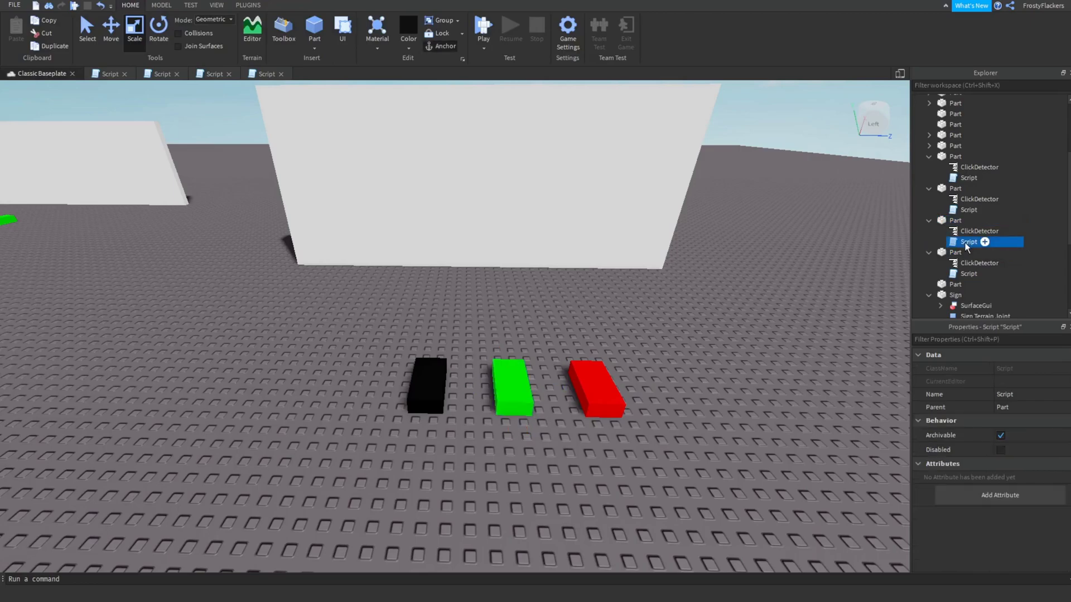
{"action": "double_click", "coordinate": [966, 243]}
{"action": "left_click_drag", "start_coordinate": [95, 106], "coordinate": [36, 87]}
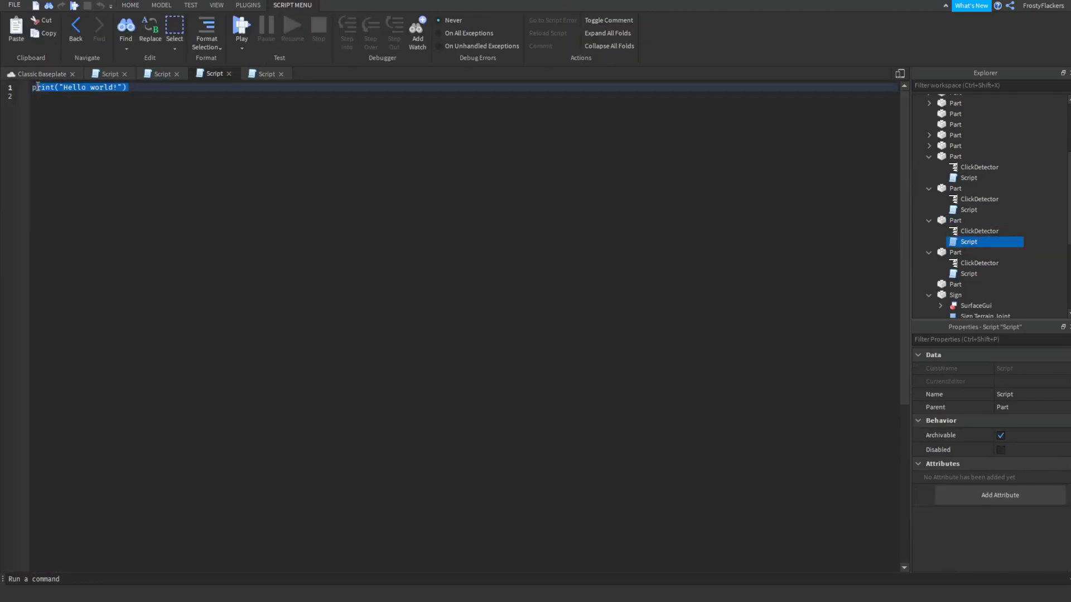
{"action": "key", "text": "BackSpace"}
{"action": "type", "text": "script.Parent.ClickDetector.MouseClick:Connect(function() \tgame.Workspace.Wall.BrickColor = BrickColor.Green() end)"}
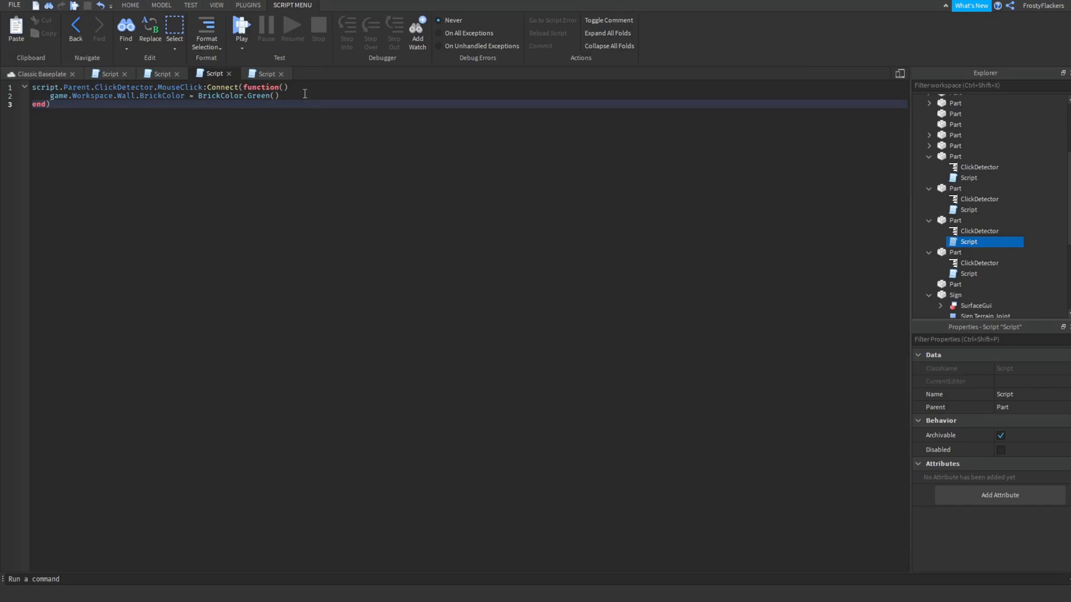
- Replace the black block's default script with the copied MouseClick function, change its BrickColor to black, and close all open scripts
{"action": "left_click", "coordinate": [162, 73]}
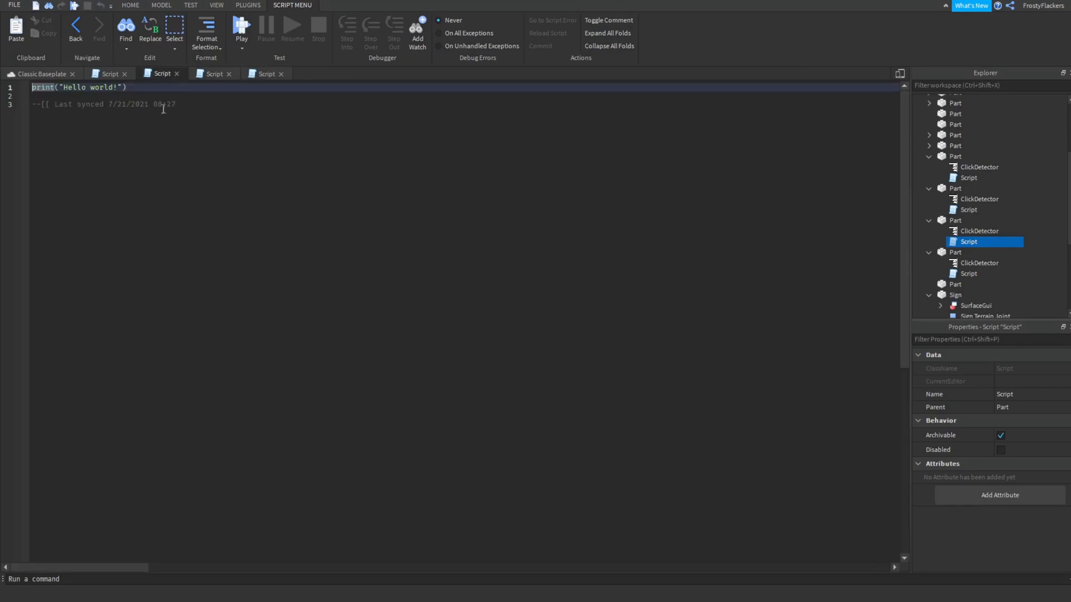
{"action": "left_click", "coordinate": [40, 73]}
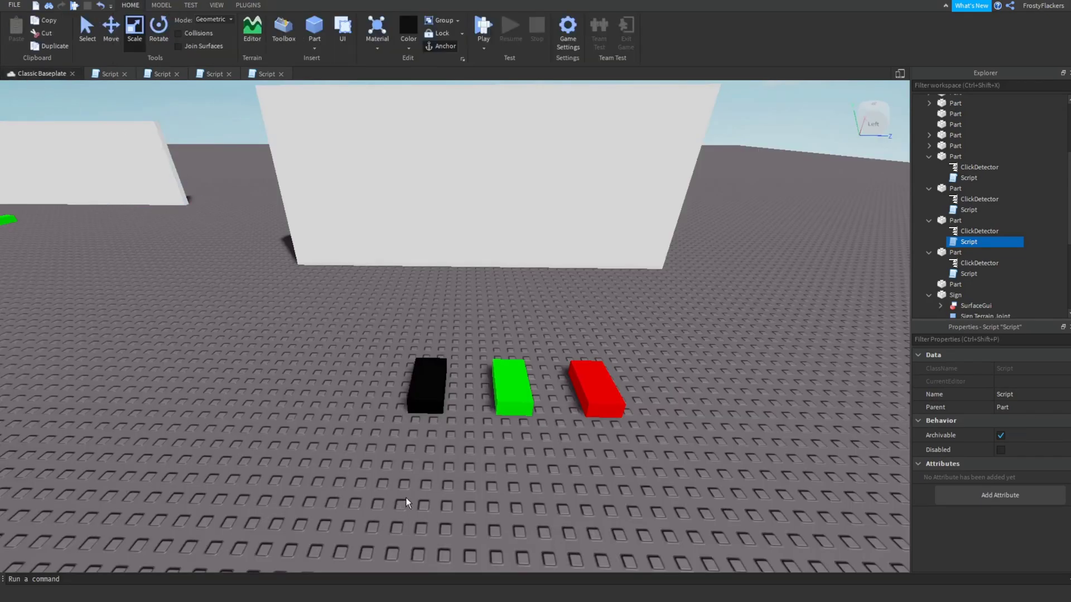
{"action": "left_click", "coordinate": [420, 399]}
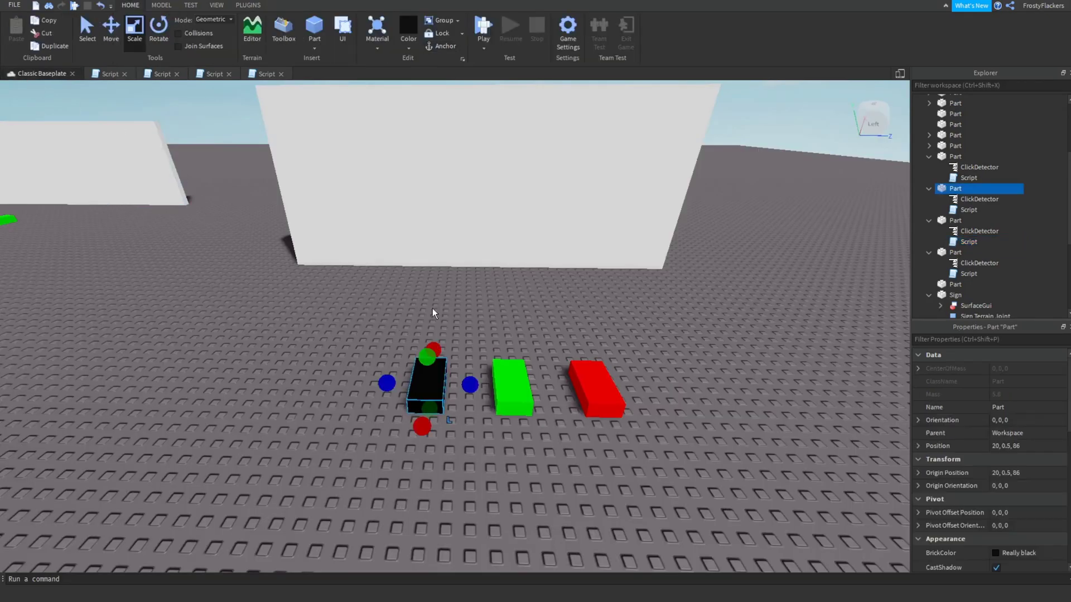
{"action": "double_click", "coordinate": [962, 210]}
{"action": "left_click_drag", "start_coordinate": [140, 95], "coordinate": [2, 88]}
{"action": "type", "text": "script.Parent.ClickDetector.MouseClick:Connect(function() \tgame.Workspace.Wall.BrickColor = BrickColor.Green() end)"}
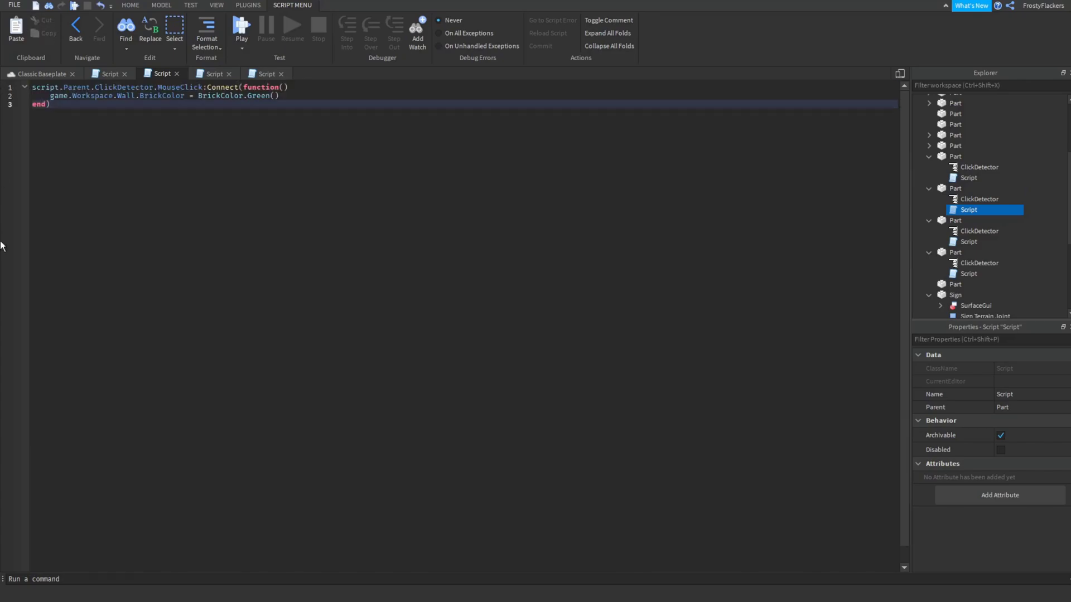
{"action": "left_click", "coordinate": [298, 92]}
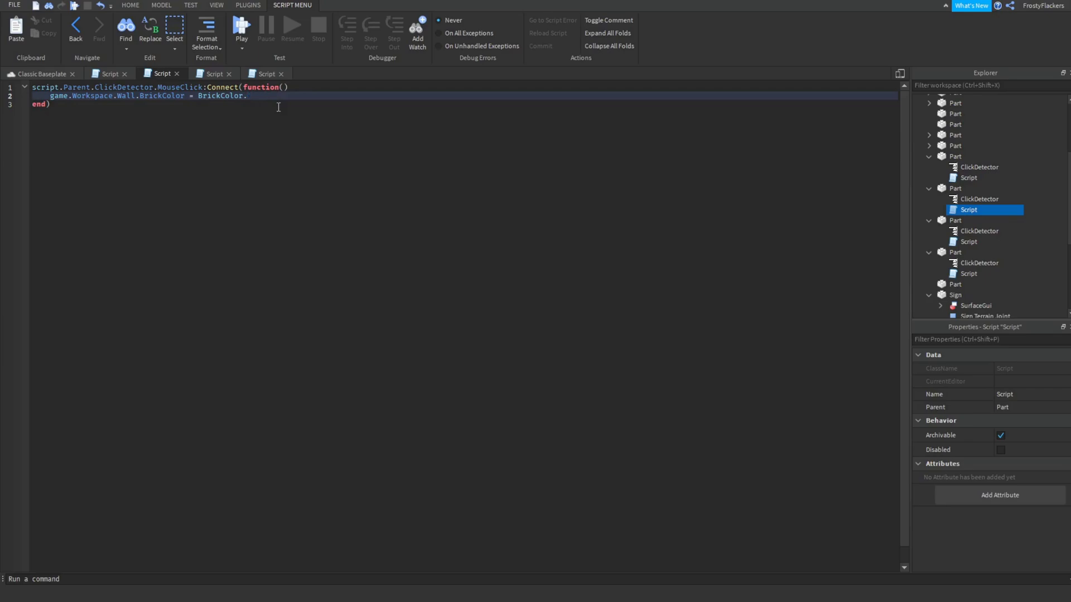
{"action": "type", "text": "Bl"}
{"action": "left_click", "coordinate": [285, 106]}
{"action": "left_click", "coordinate": [124, 73]}
{"action": "left_click", "coordinate": [125, 74]}
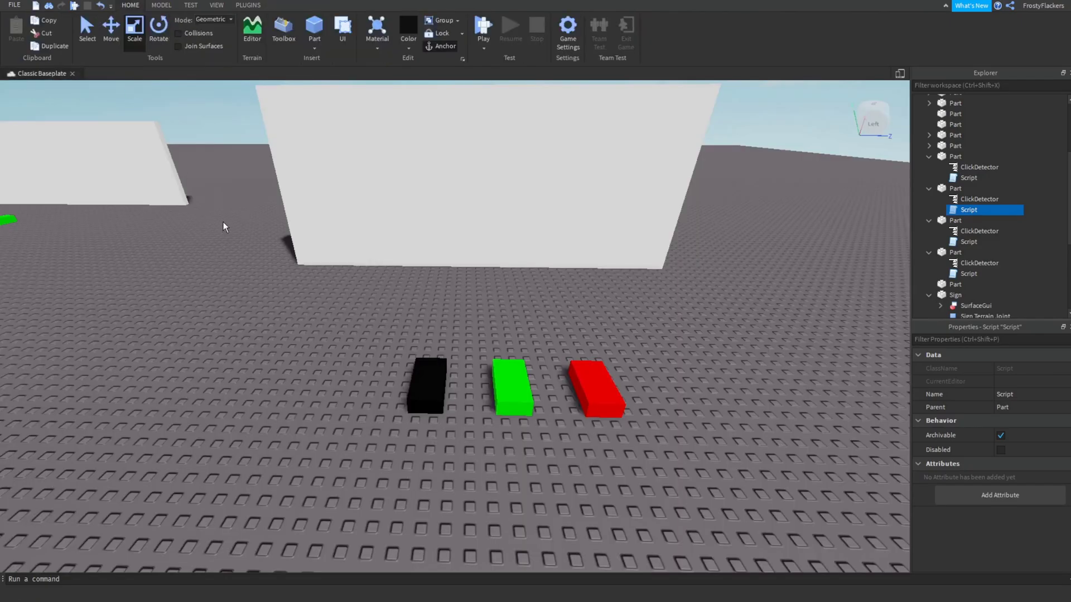
- Select the large white wall behind the three new blocks and rename it Wall
{"action": "key", "text": "s"}
{"action": "right_click_drag", "start_coordinate": [223, 222], "coordinate": [521, 179]}
{"action": "key", "text": "w"}
{"action": "key", "text": "s"}
{"action": "left_click_drag", "start_coordinate": [521, 179], "coordinate": [533, 241]}
{"action": "left_click", "coordinate": [1011, 410]}
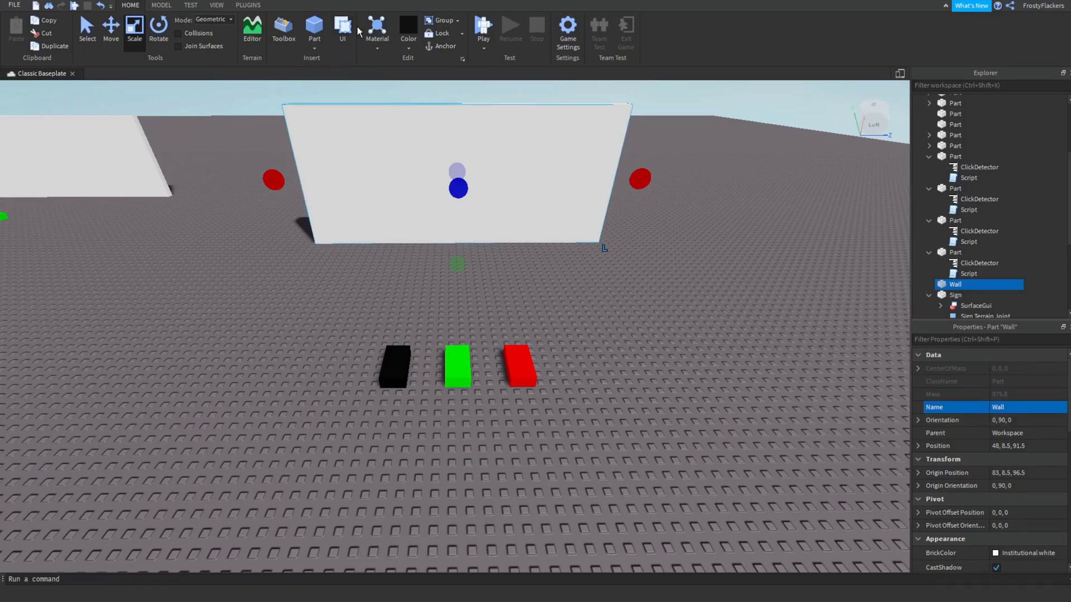
- Start a play test, walk the character to the three new blocks and trigger the green one
{"action": "left_click", "coordinate": [484, 28]}
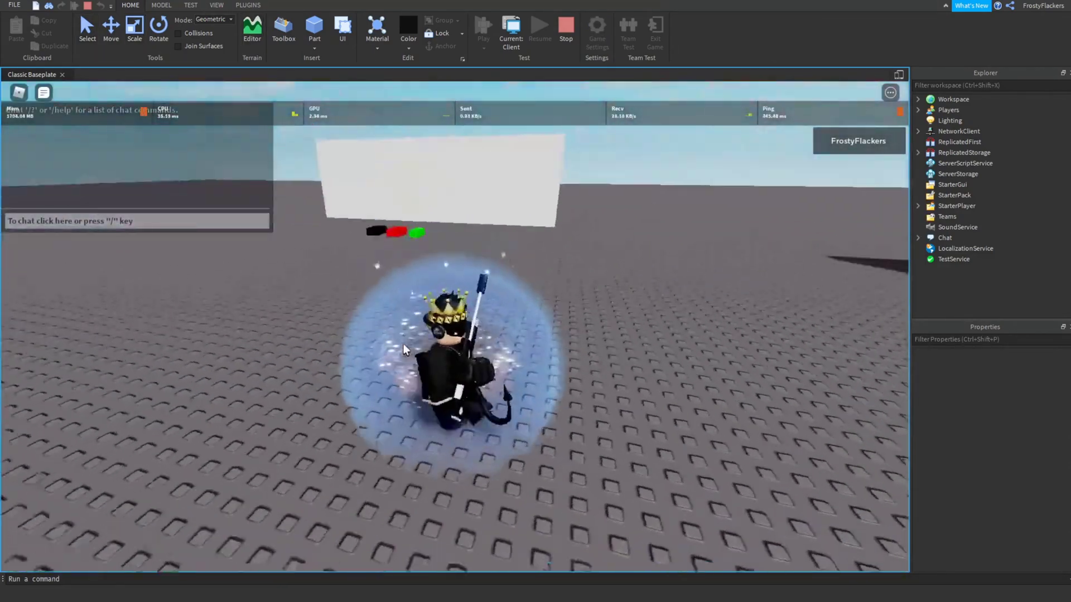
{"action": "key", "text": "w"}
{"action": "key", "text": "shift"}
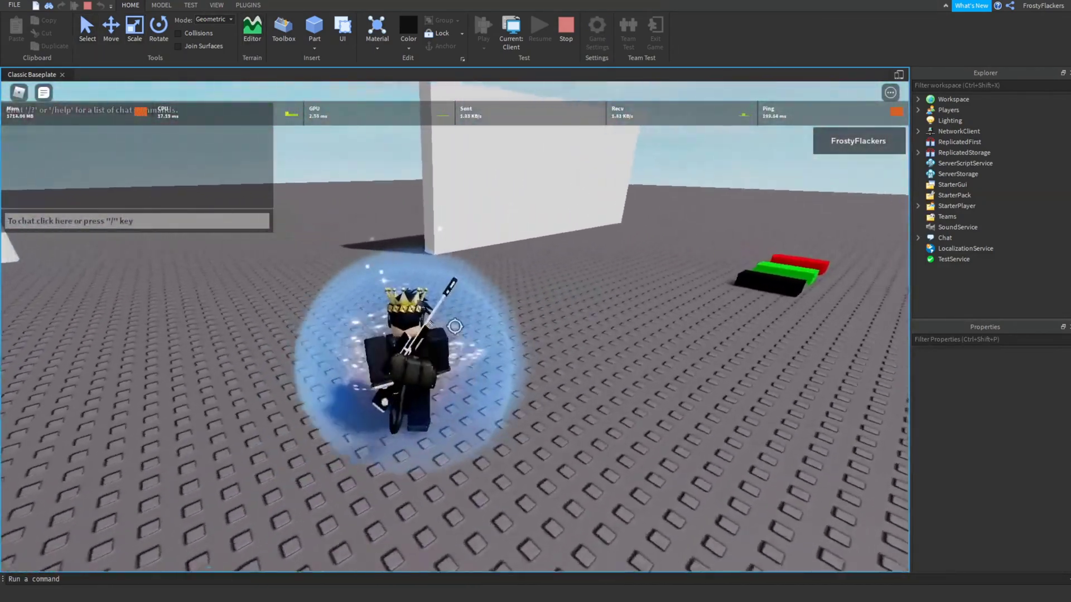
{"action": "key", "text": "shift"}
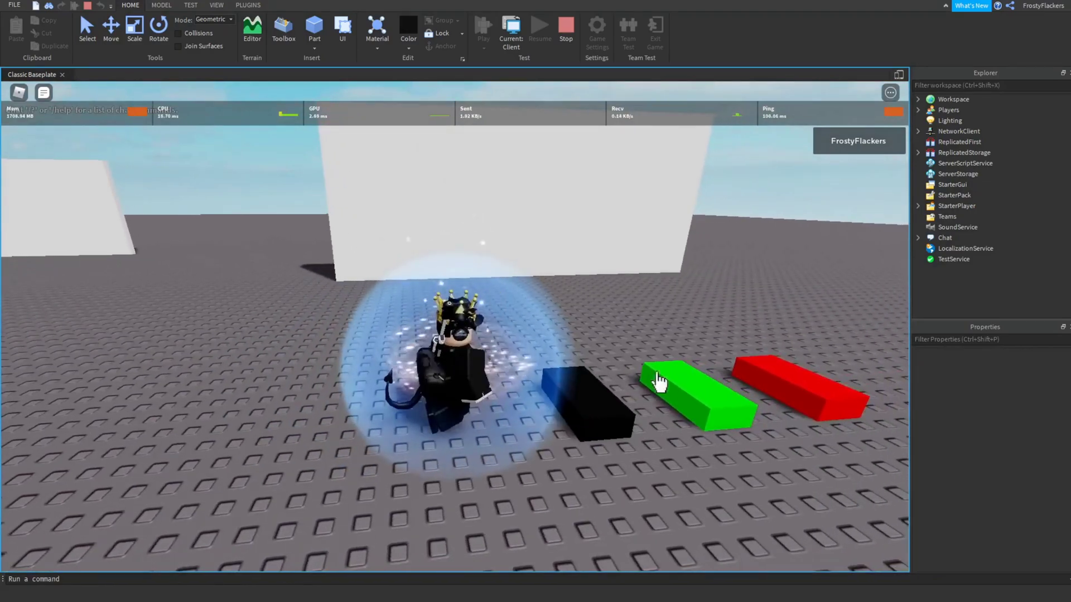
{"action": "left_click", "coordinate": [717, 383]}
- Walk around the blocks to check which wall changes colour, and trigger the red block
{"action": "key", "text": "a"}
{"action": "right_click_drag", "start_coordinate": [717, 382], "coordinate": [713, 382]}
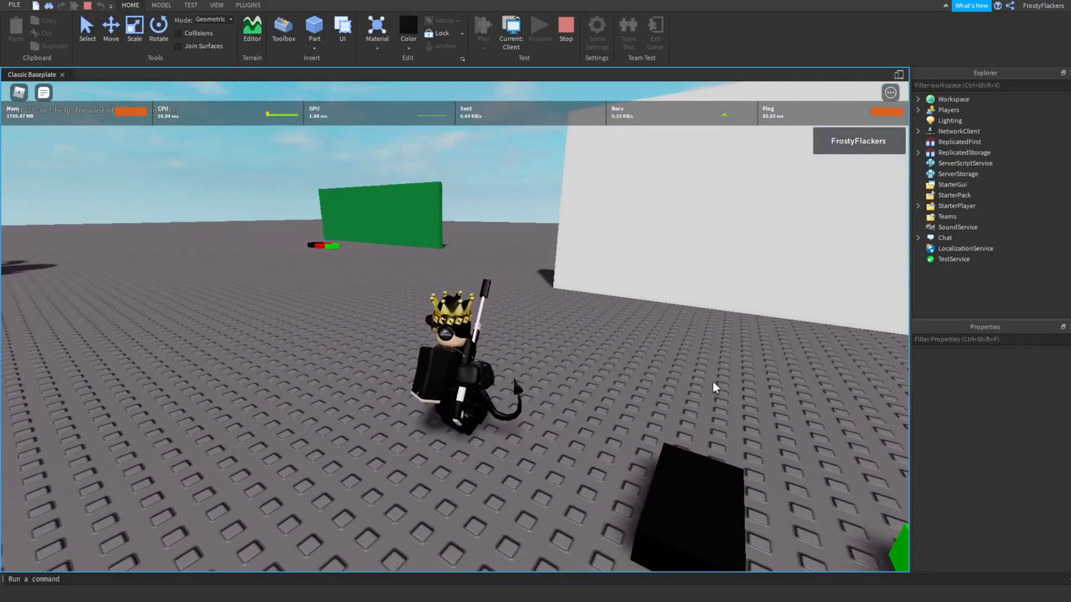
{"action": "key", "text": "d"}
{"action": "key", "text": "a"}
{"action": "key", "text": "s"}
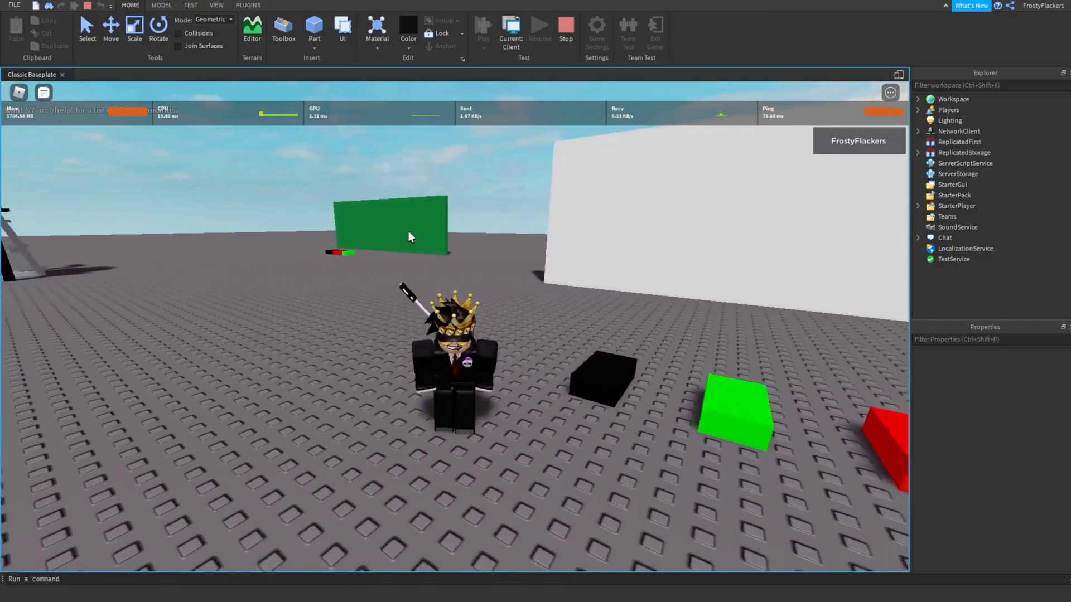
{"action": "key", "text": "d"}
{"action": "key", "text": "a"}
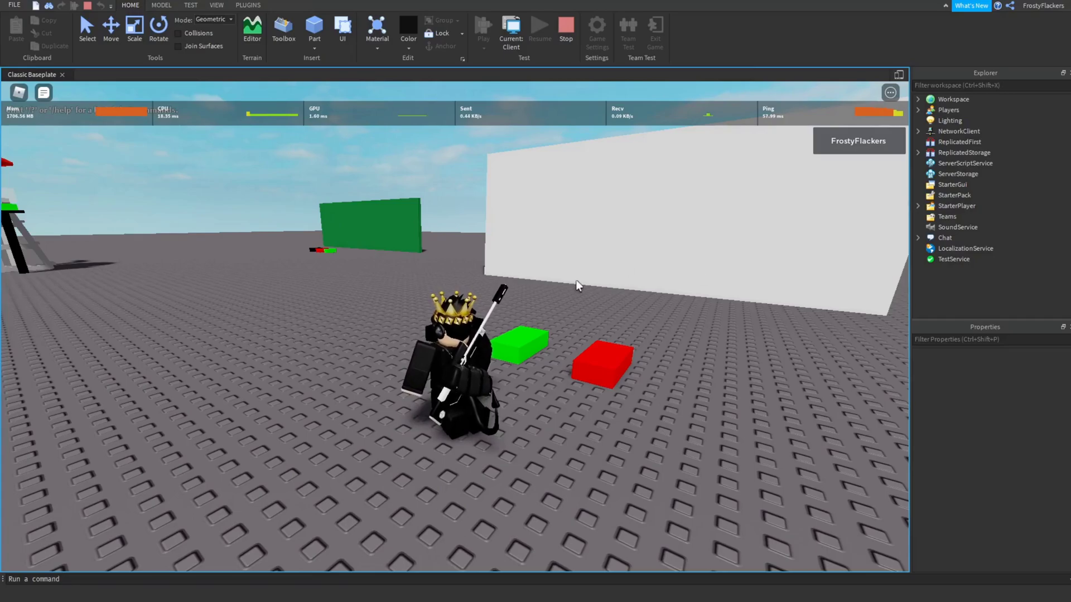
{"action": "left_click", "coordinate": [580, 374]}
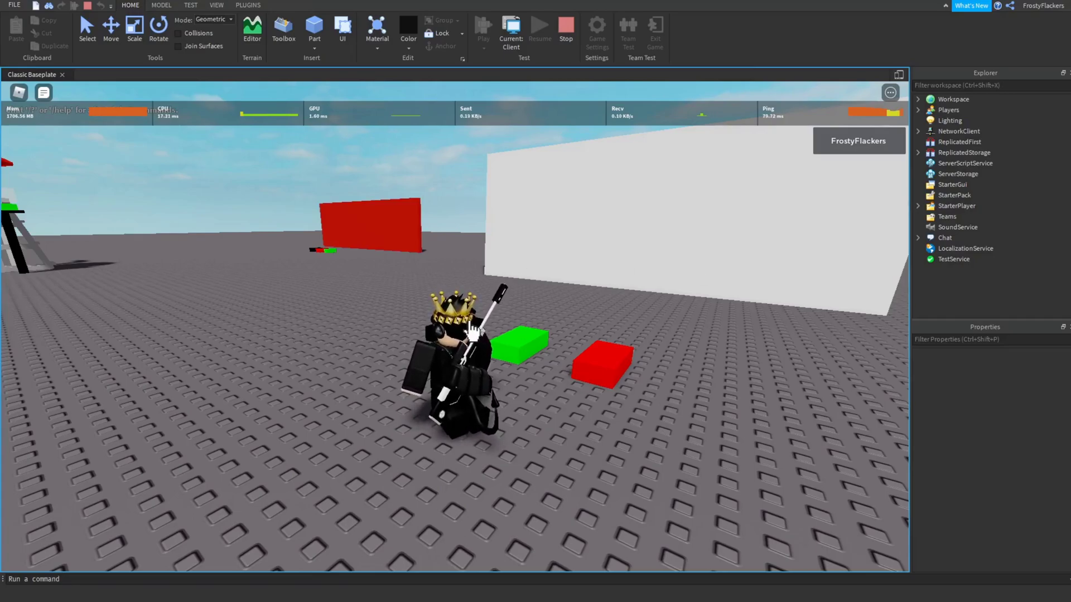
- Trigger the black block in the running play test and walk around to see which wall changes colour
{"action": "key", "text": "a"}
{"action": "left_click", "coordinate": [552, 343]}
{"action": "key", "text": "w"}
{"action": "key", "text": "s"}
{"action": "key", "text": "a"}
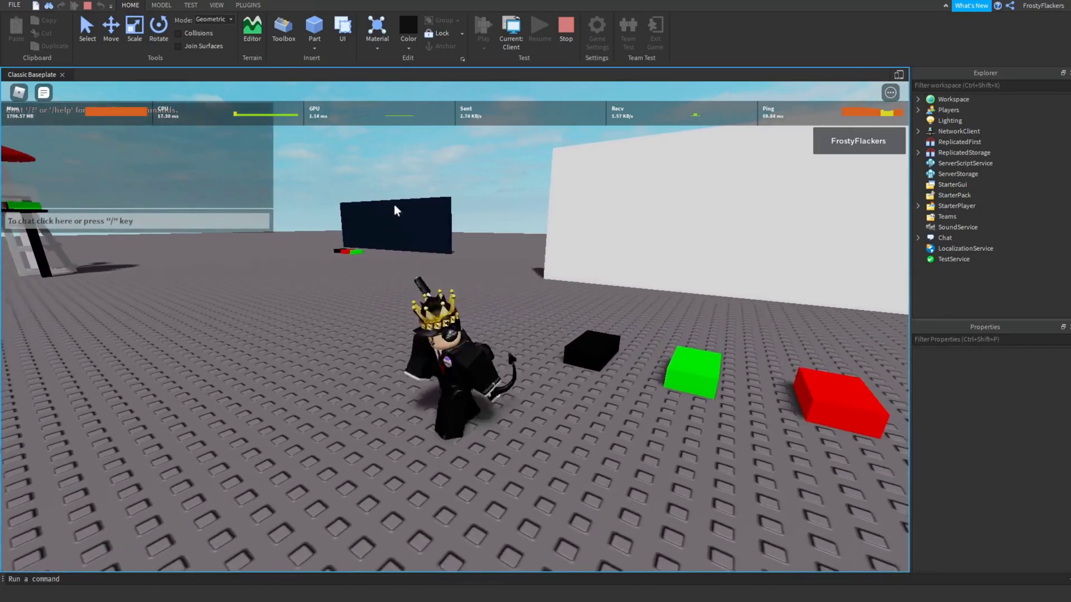
{"action": "key", "text": "d"}
{"action": "key", "text": "w"}
{"action": "right_click_drag", "start_coordinate": [564, 270], "coordinate": [564, 246]}
{"action": "key", "text": "s"}
{"action": "key", "text": "a"}
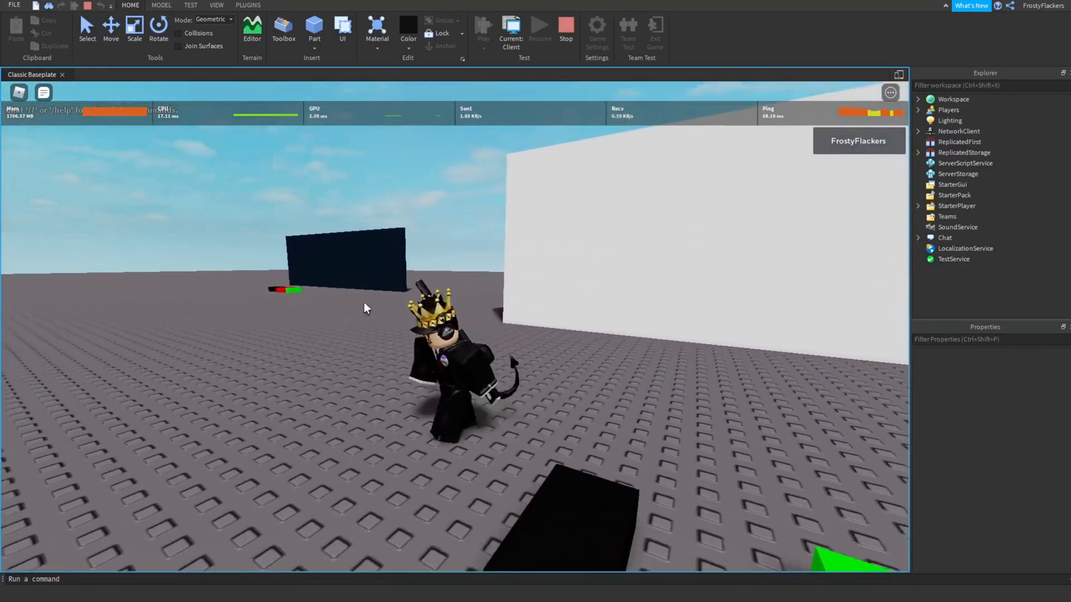
- Walk the character around the three new blocks and trigger the red one while watching both walls
{"action": "right_click_drag", "start_coordinate": [437, 340], "coordinate": [436, 340]}
{"action": "key", "text": "w"}
{"action": "key", "text": "d"}
{"action": "right_click_drag", "start_coordinate": [531, 245], "coordinate": [531, 244]}
{"action": "key", "text": "s"}
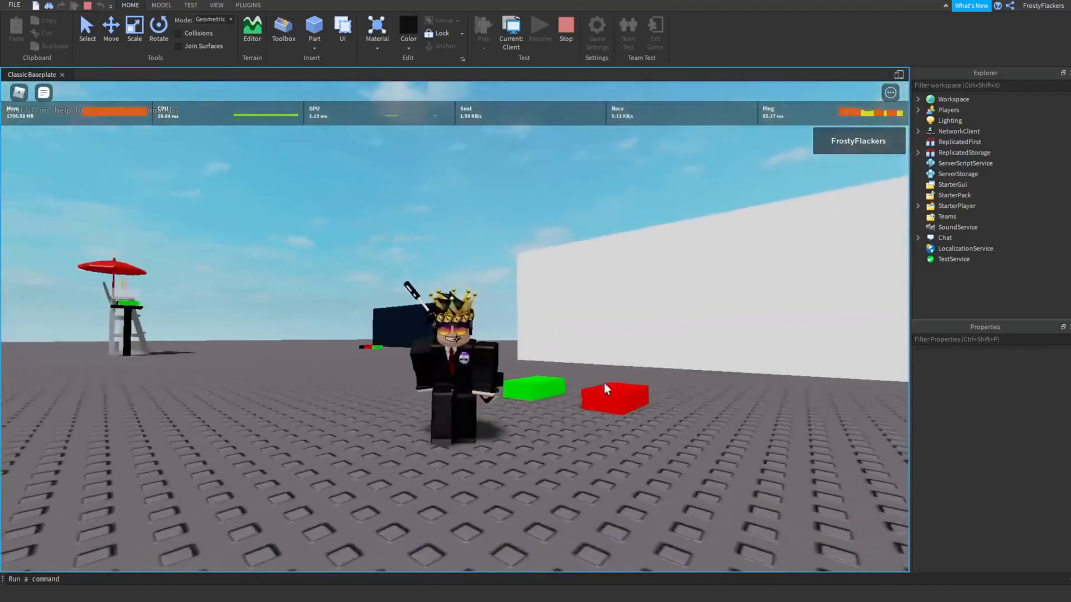
{"action": "key", "text": "a"}
{"action": "left_click", "coordinate": [702, 419]}
{"action": "right_click_drag", "start_coordinate": [597, 380], "coordinate": [596, 380]}
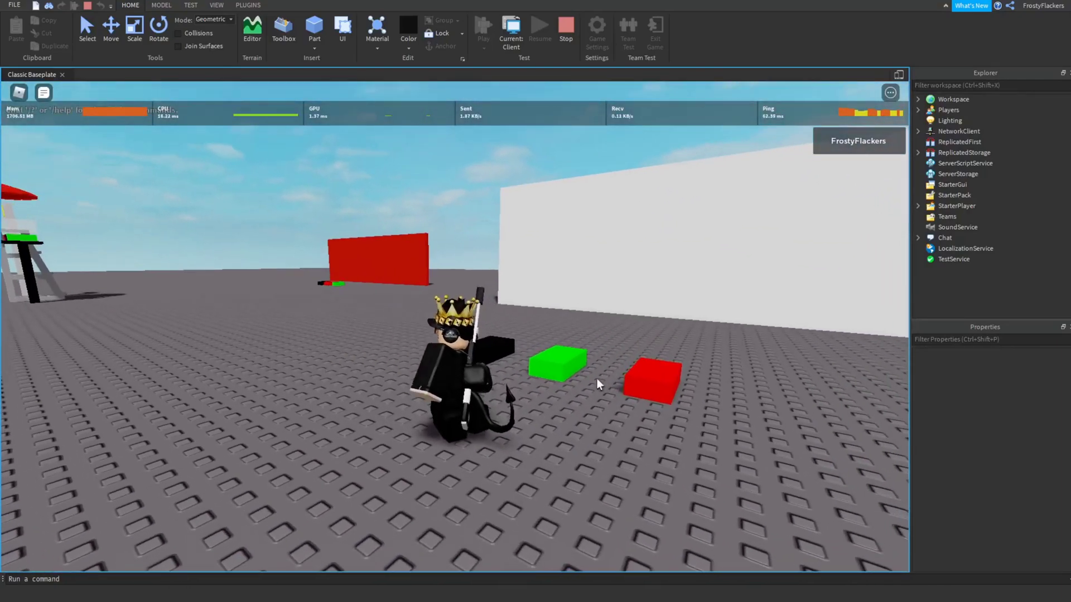
- Stop the play test and rename the large white wall behind the three new blocks Walls
{"action": "left_click", "coordinate": [565, 30]}
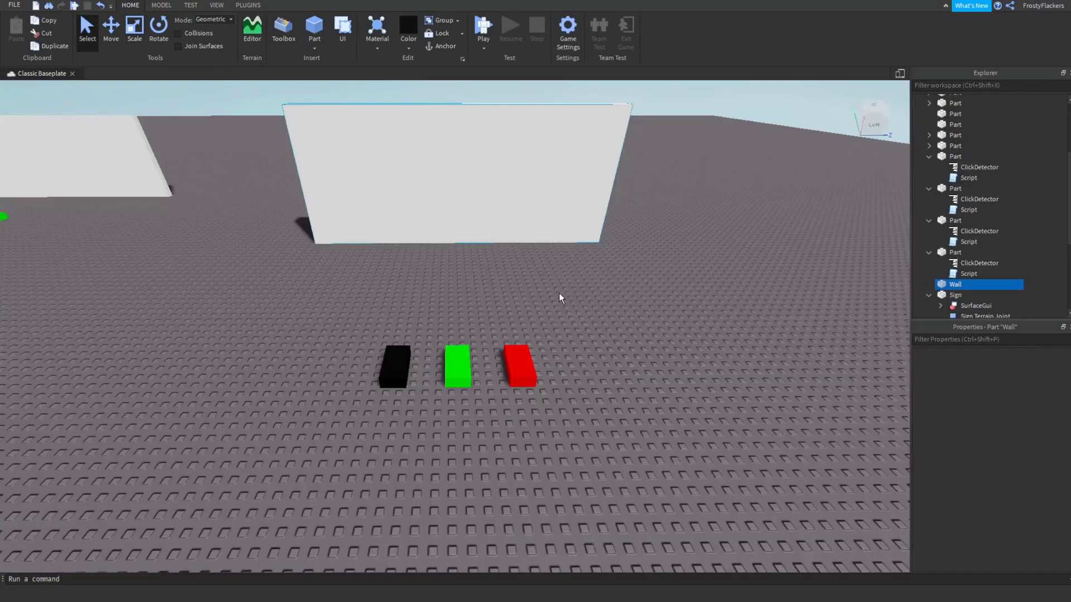
{"action": "right_click_drag", "start_coordinate": [558, 292], "coordinate": [610, 291]}
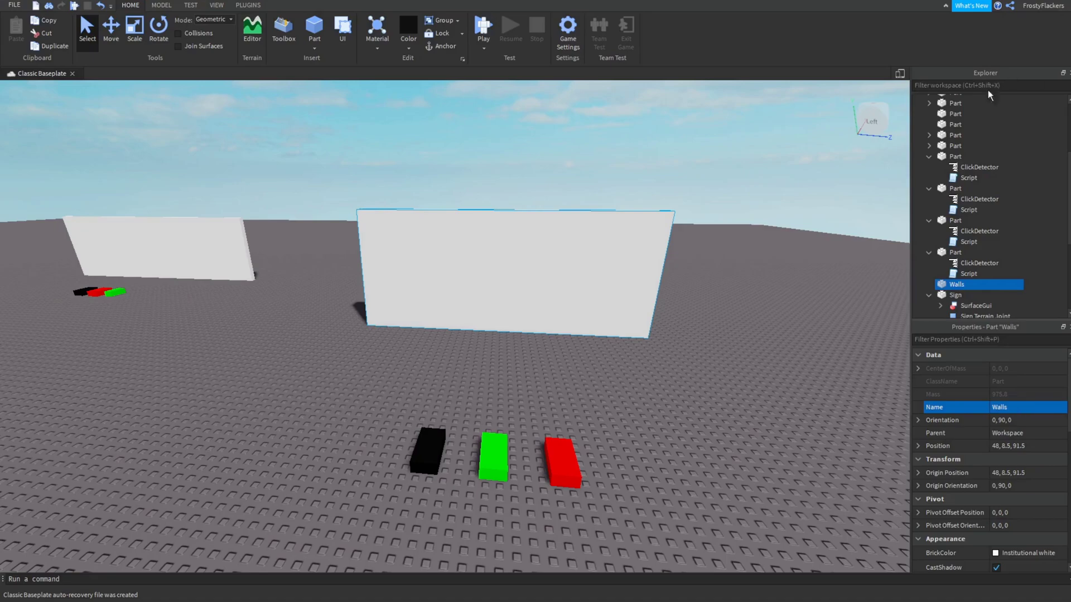
- Change the Wall reference to Walls in the scripts of the new black, green and red blocks
{"action": "left_click", "coordinate": [429, 442]}
{"action": "double_click", "coordinate": [969, 213]}
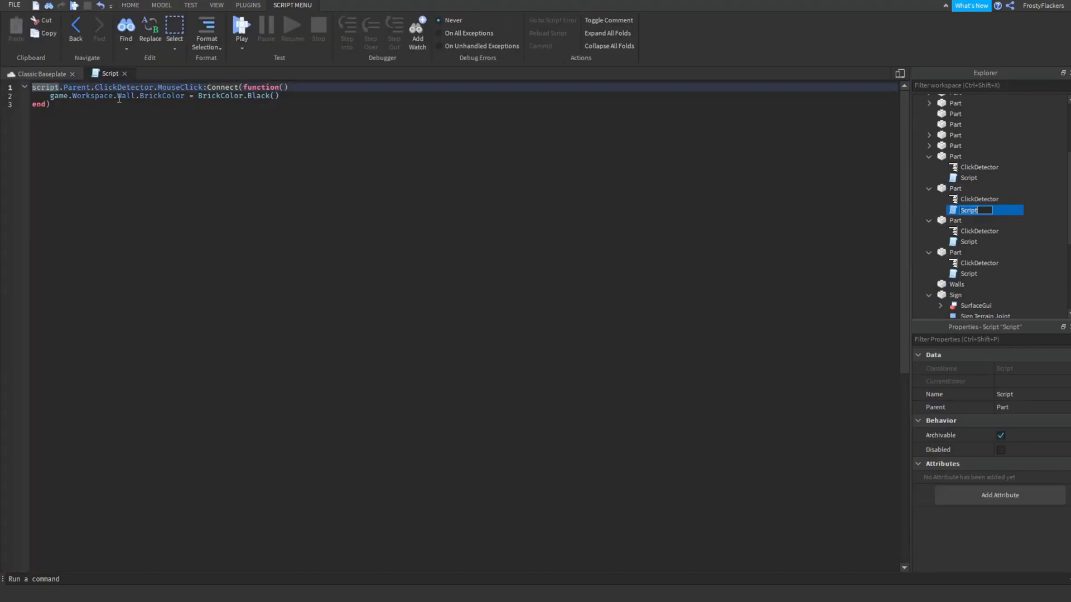
{"action": "double_click", "coordinate": [133, 97]}
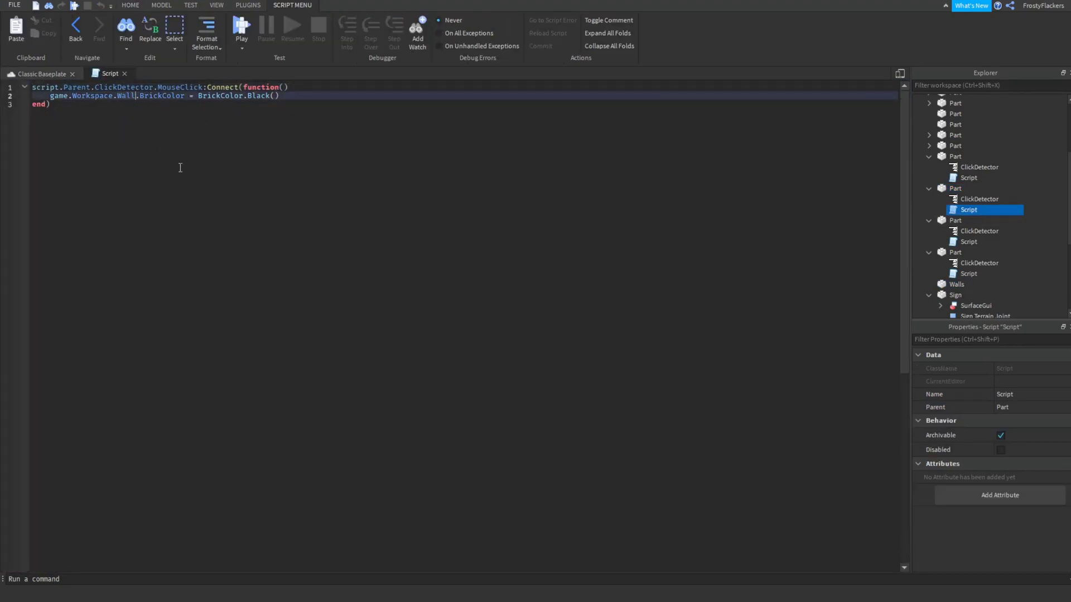
{"action": "double_click", "coordinate": [969, 243]}
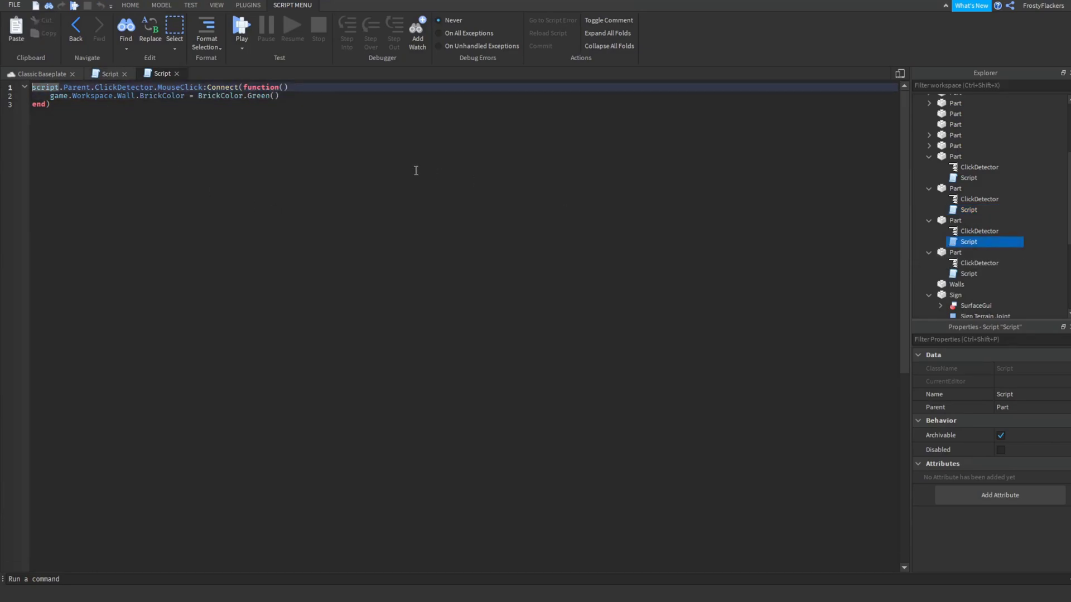
{"action": "left_click", "coordinate": [135, 95]}
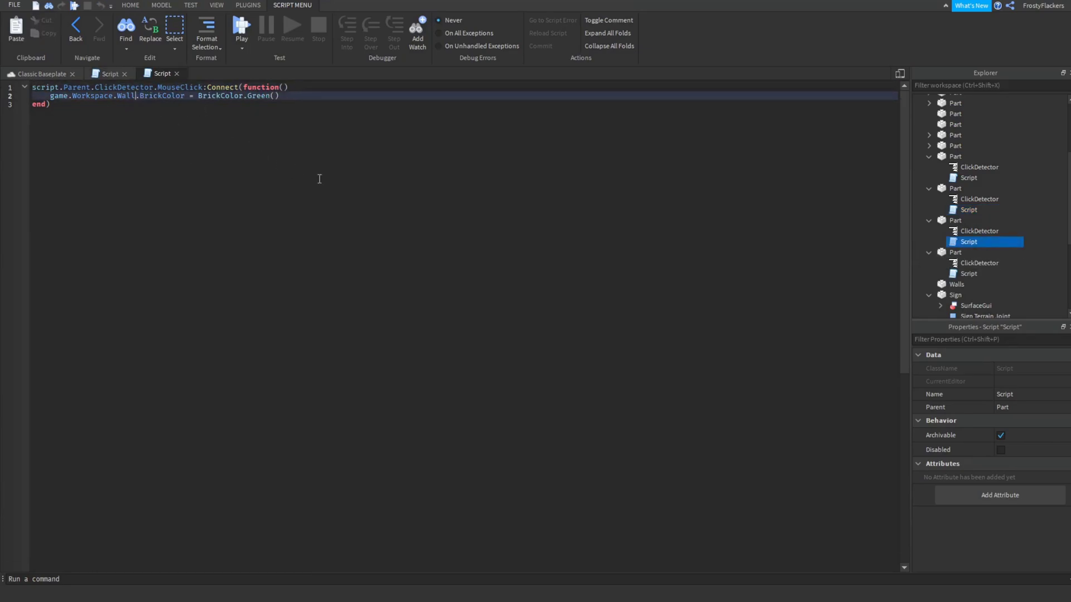
{"action": "double_click", "coordinate": [968, 274]}
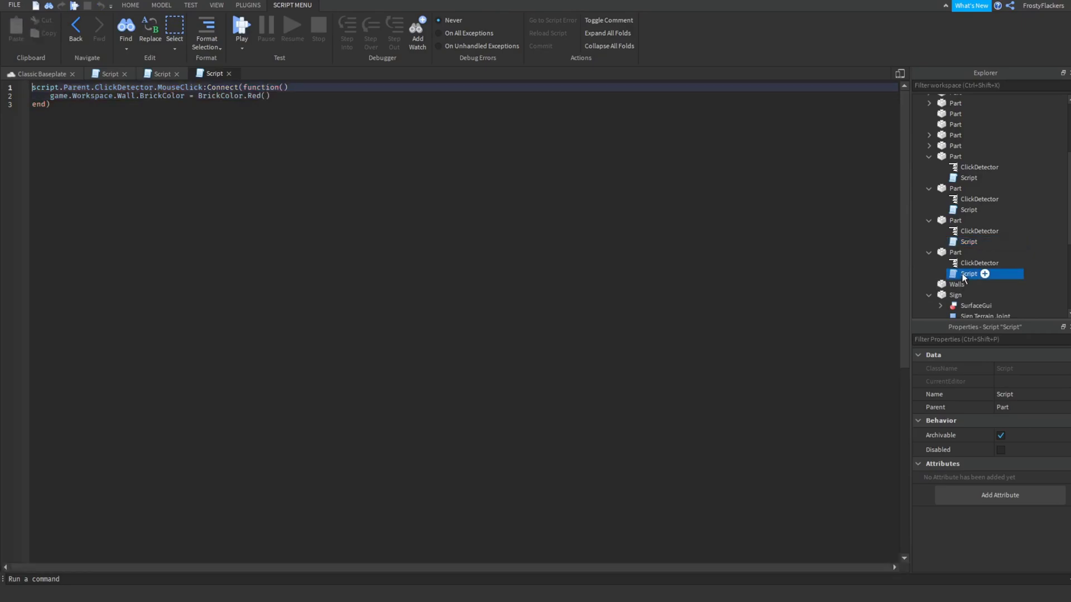
{"action": "left_click", "coordinate": [135, 96]}
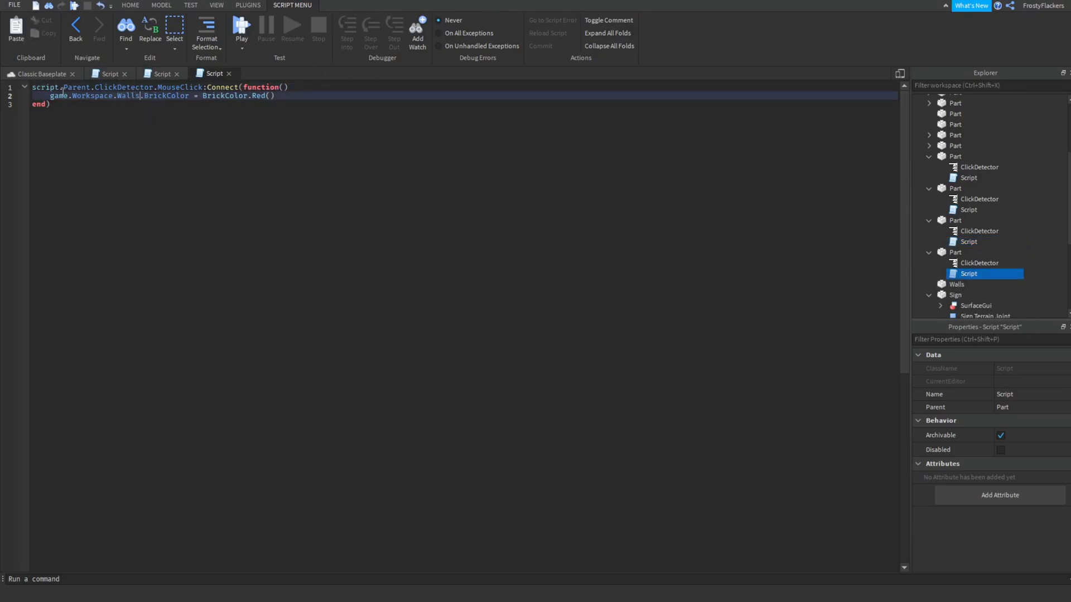
- Return to the place view, start a play test, walk to the three new blocks and trigger the black one
{"action": "left_click", "coordinate": [44, 74]}
{"action": "left_click", "coordinate": [412, 218]}
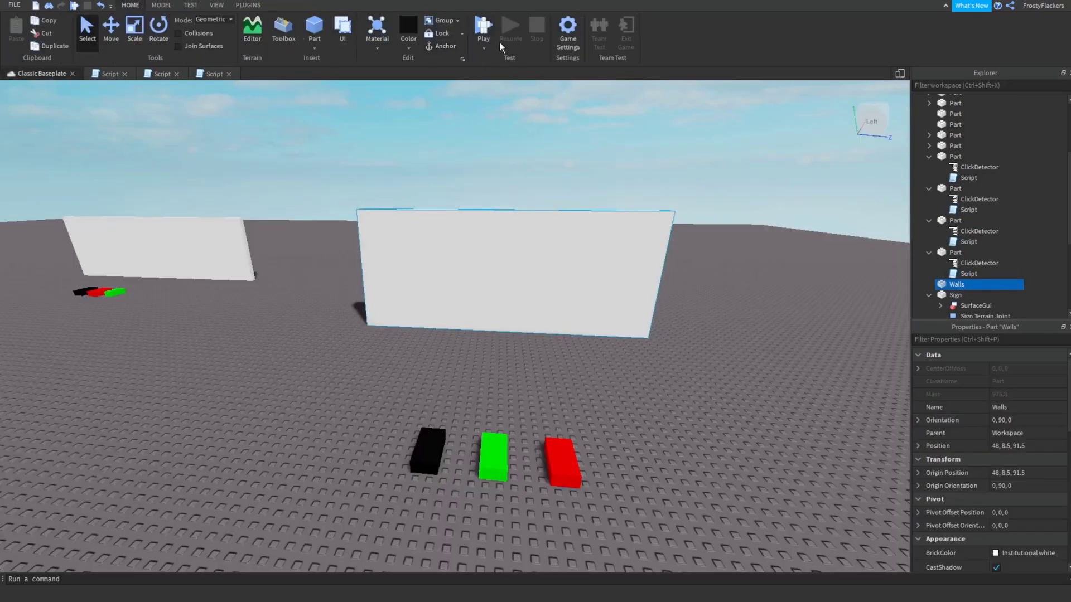
{"action": "left_click", "coordinate": [480, 28]}
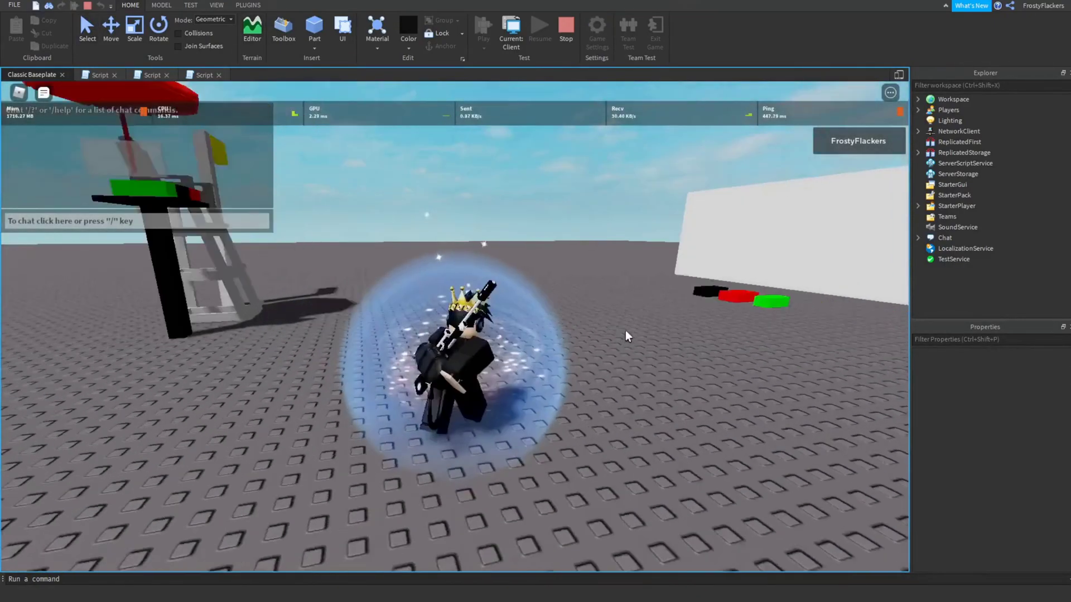
{"action": "key", "text": "w"}
{"action": "right_click_drag", "start_coordinate": [626, 332], "coordinate": [625, 332]}
{"action": "left_click", "coordinate": [641, 272]}
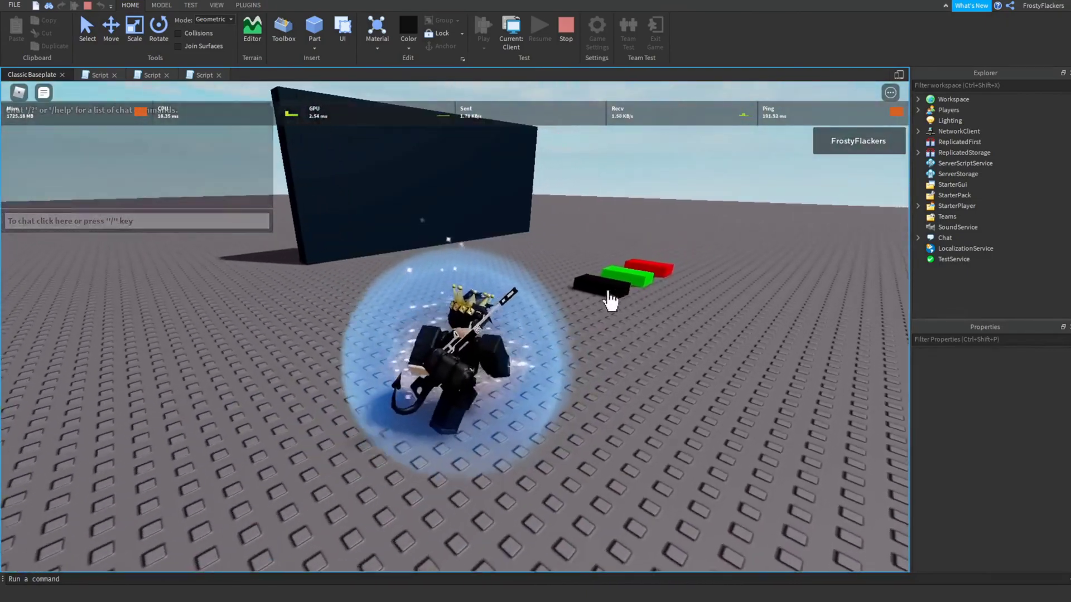
- Move in close to the blocks and trigger the green one, the red one and the green one again
{"action": "right_click_drag", "start_coordinate": [589, 292], "coordinate": [613, 317]}
{"action": "key", "text": "s"}
{"action": "key", "text": "w"}
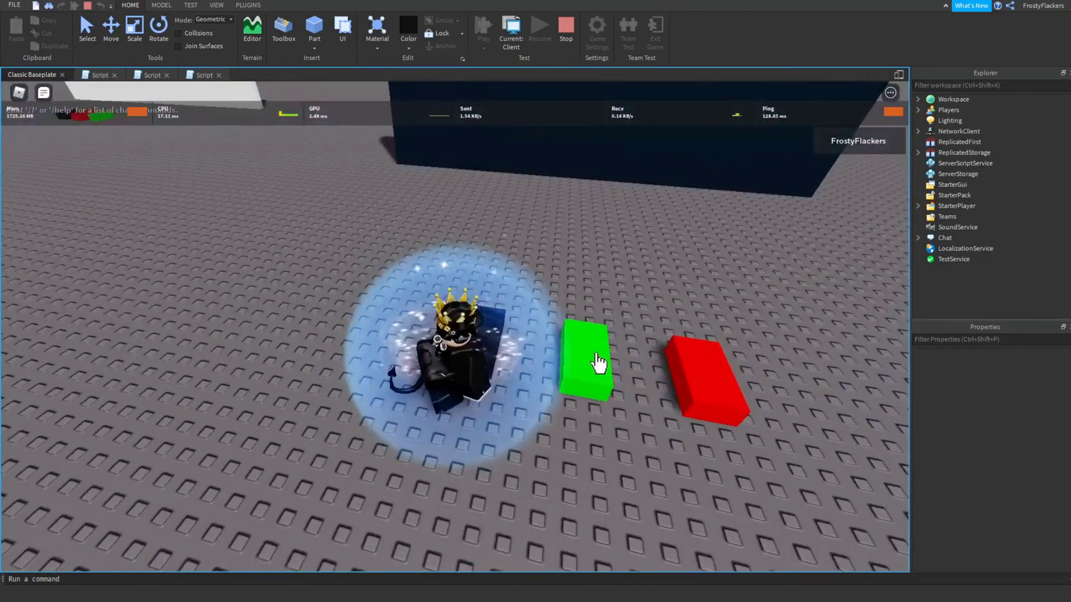
{"action": "left_click", "coordinate": [593, 357]}
{"action": "left_click", "coordinate": [621, 373]}
{"action": "key", "text": "w"}
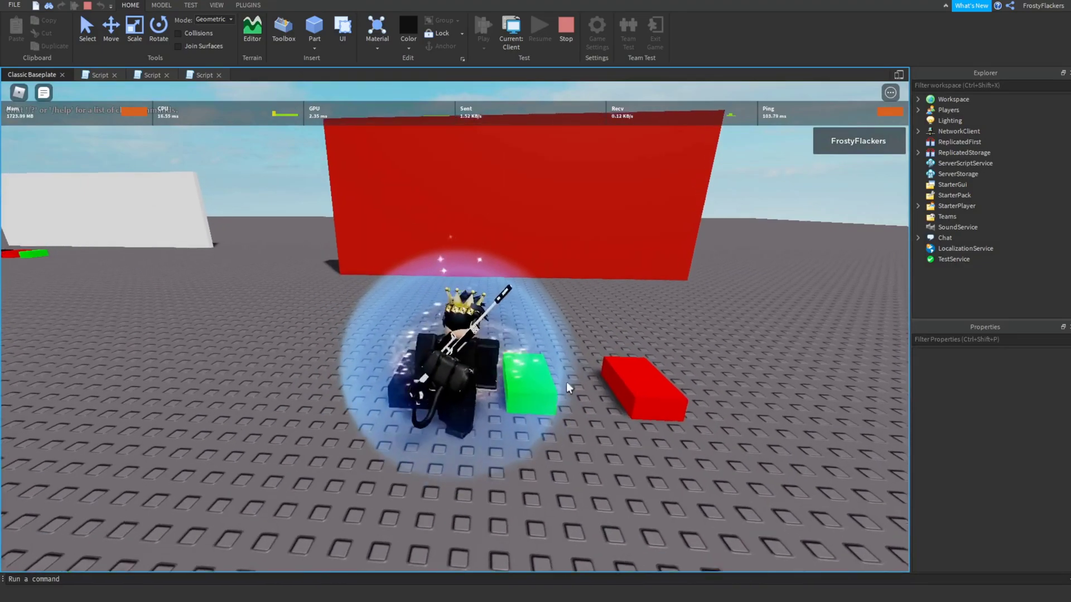
{"action": "left_click", "coordinate": [540, 411]}
- Walk the character up to the recoloured wall and examine it from a distance and close up
{"action": "key", "text": "w"}
{"action": "scroll", "coordinate": [509, 367], "scroll_direction": "down", "scroll_amount": 4}
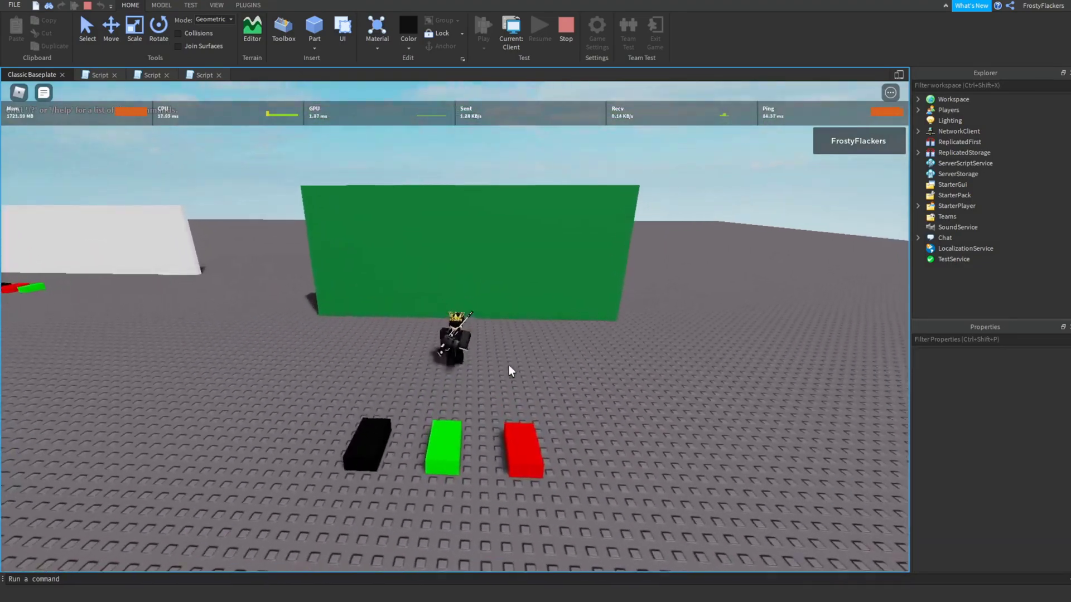
{"action": "key", "text": "w"}
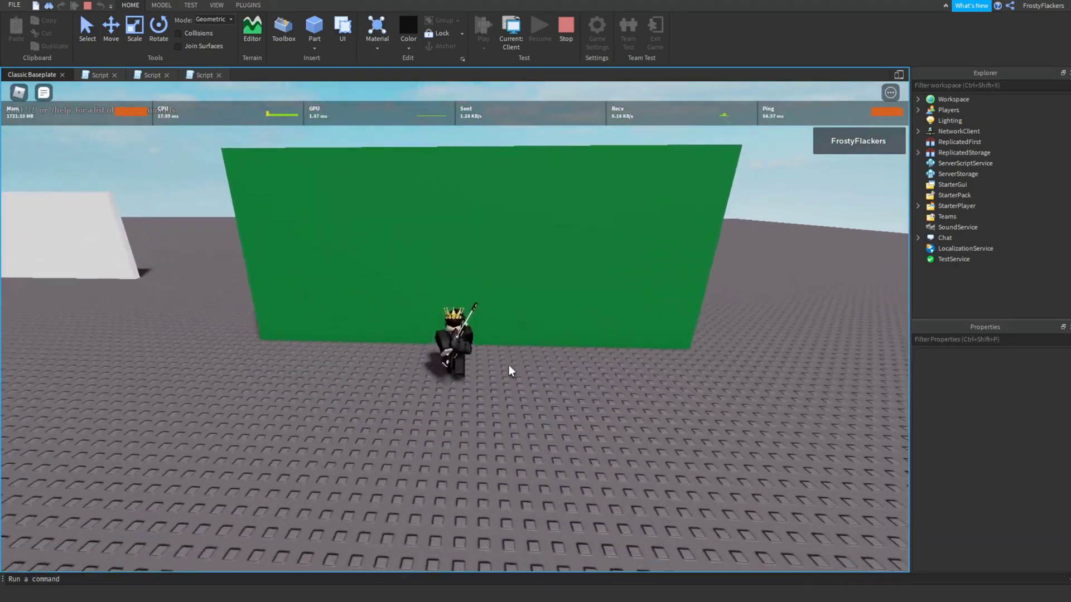
{"action": "right_click_drag", "start_coordinate": [508, 367], "coordinate": [508, 367]}
{"action": "scroll", "coordinate": [509, 367], "scroll_direction": "up", "scroll_amount": 2}
{"action": "key", "text": "s"}
{"action": "scroll", "coordinate": [509, 365], "scroll_direction": "up", "scroll_amount": 4}
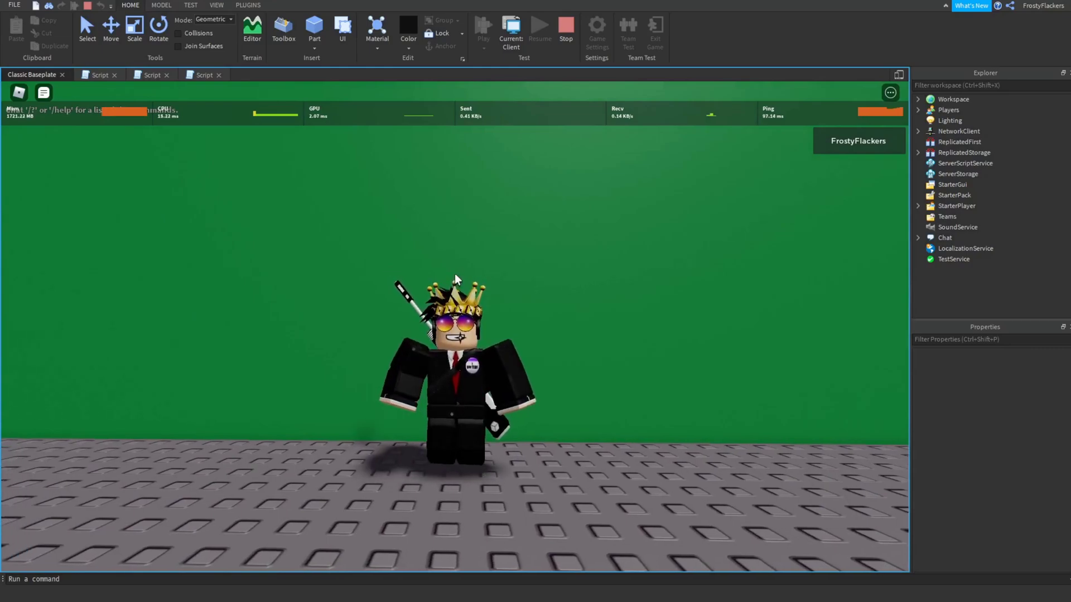
{"action": "right_click_drag", "start_coordinate": [455, 274], "coordinate": [455, 275]}
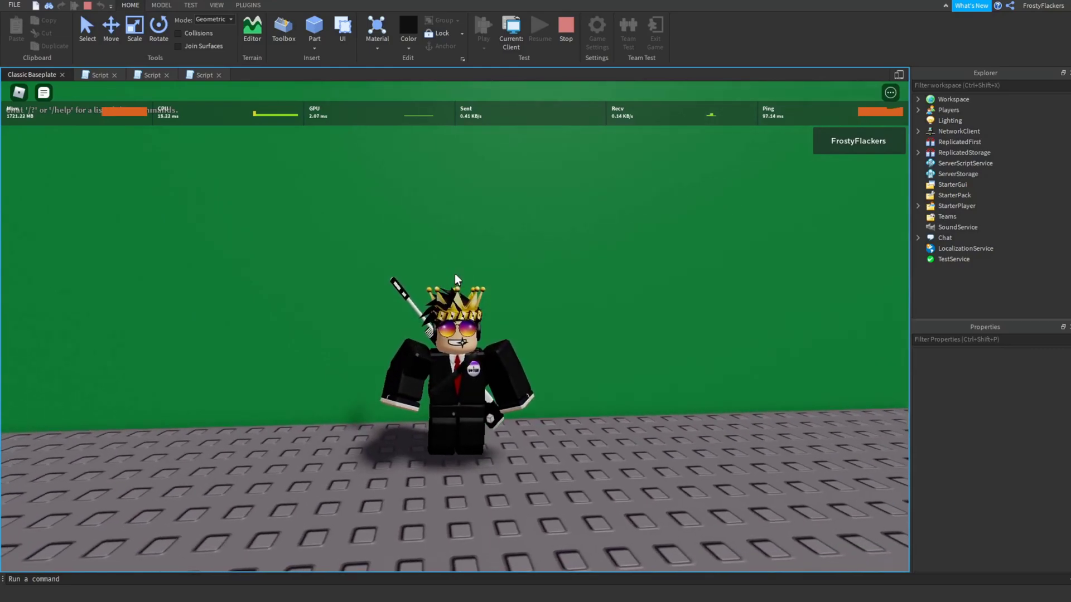